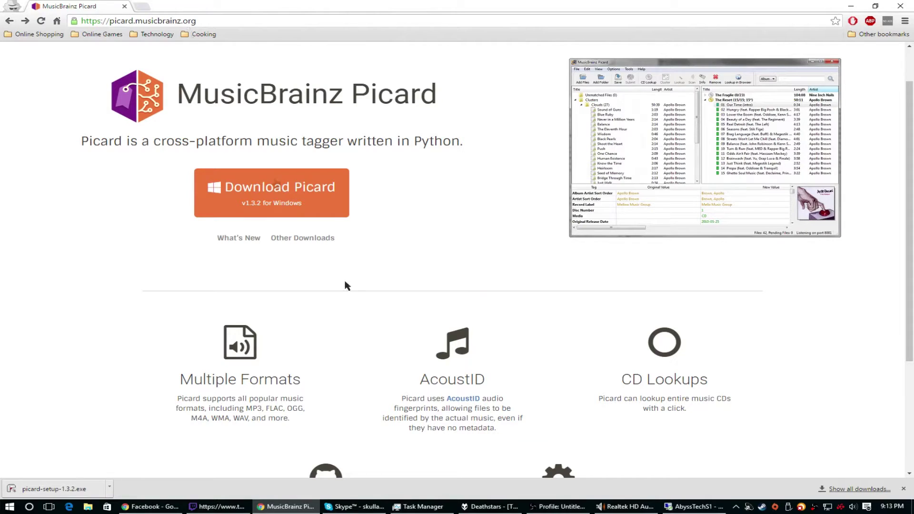
Browse the MusicBrainz Picard downloads page for the Windows, Mac OS X, Linux and source code releases
{"action": "left_click", "coordinate": [335, 189]}
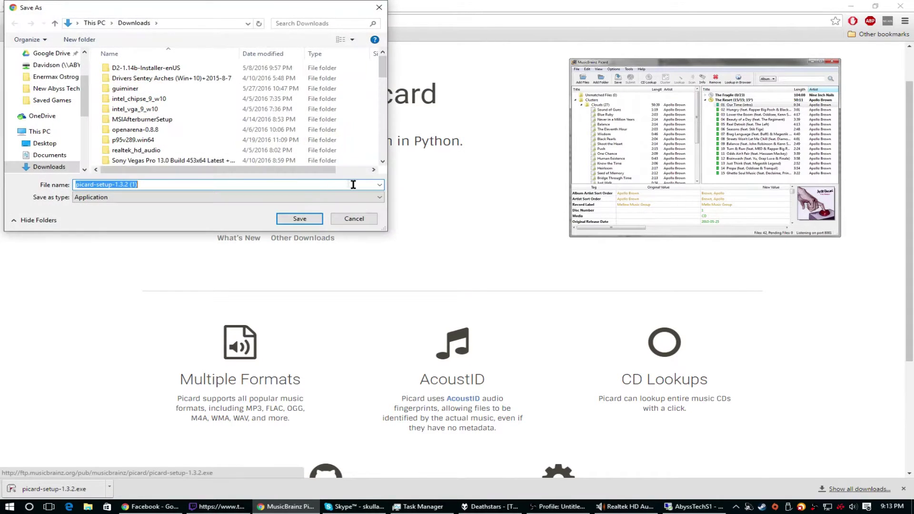
{"action": "left_click", "coordinate": [353, 218]}
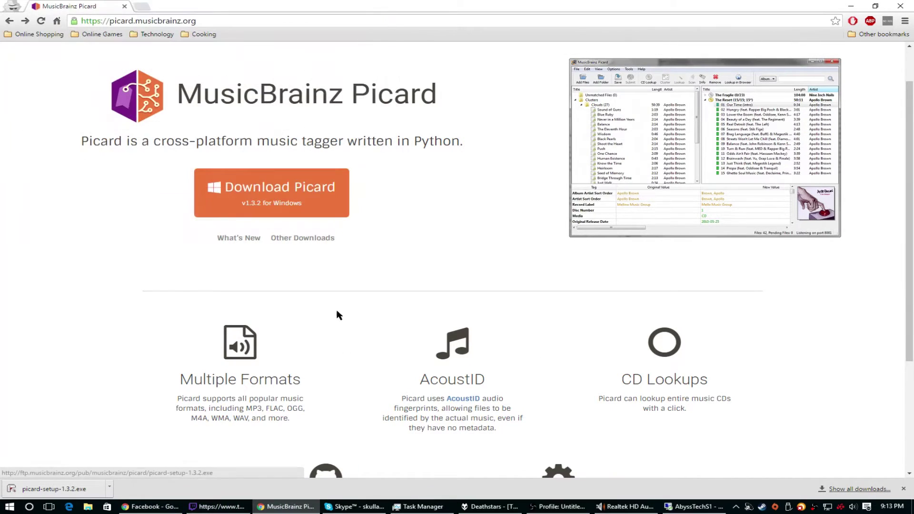
{"action": "left_click", "coordinate": [307, 239]}
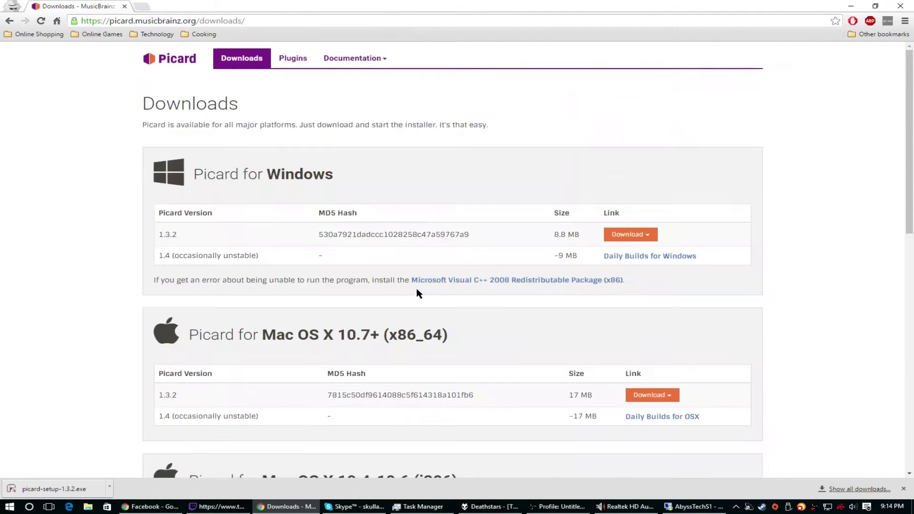
{"action": "scroll", "coordinate": [417, 291], "scroll_direction": "down", "scroll_amount": 3}
{"action": "scroll", "coordinate": [417, 293], "scroll_direction": "down", "scroll_amount": 2}
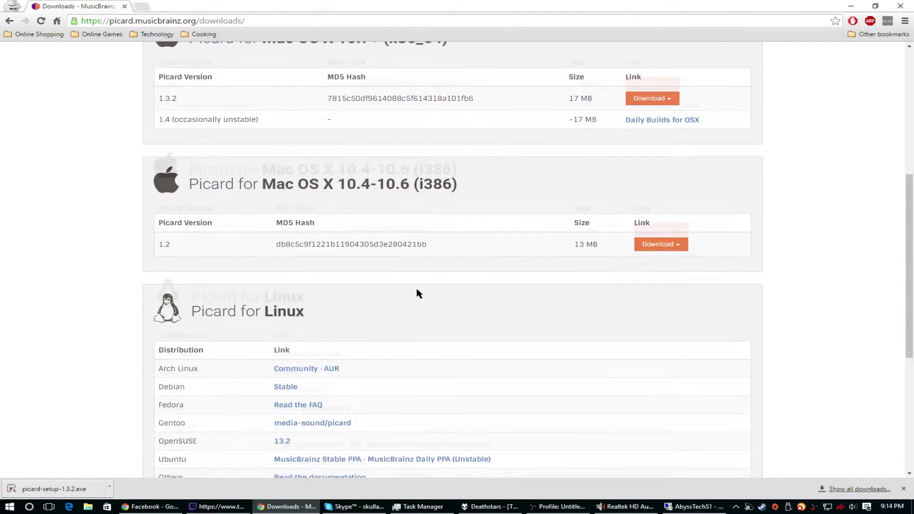
{"action": "scroll", "coordinate": [417, 292], "scroll_direction": "down", "scroll_amount": 2}
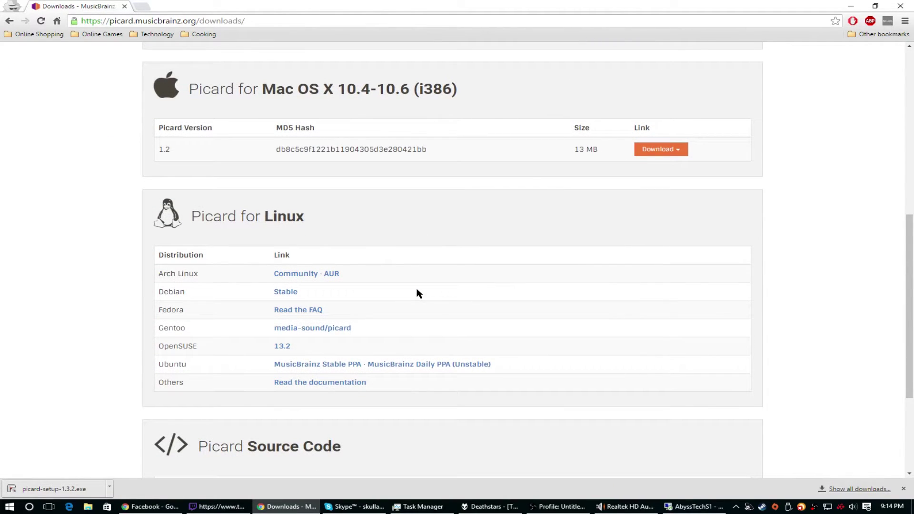
{"action": "scroll", "coordinate": [412, 305], "scroll_direction": "down", "scroll_amount": 3}
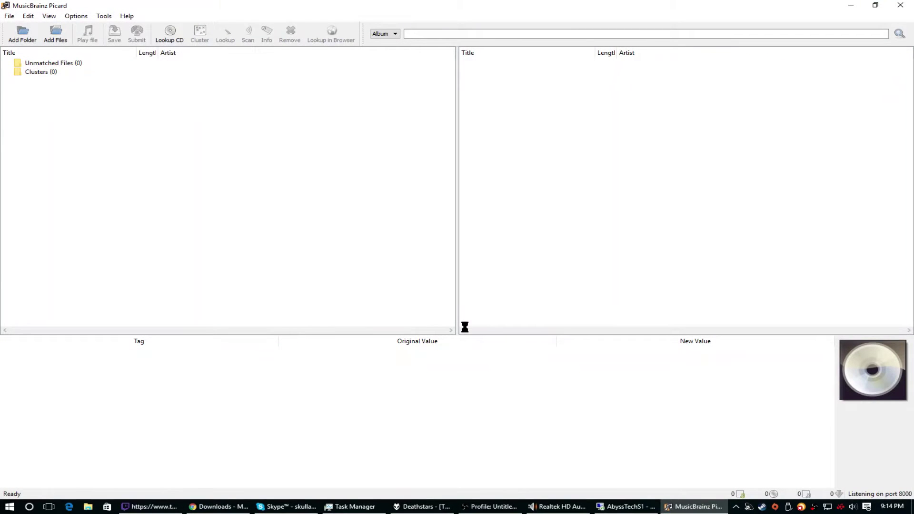
In MusicBrainz Picard, open the Options dialog and enlarge it so the category names and settings fit
{"action": "left_click", "coordinate": [81, 19]}
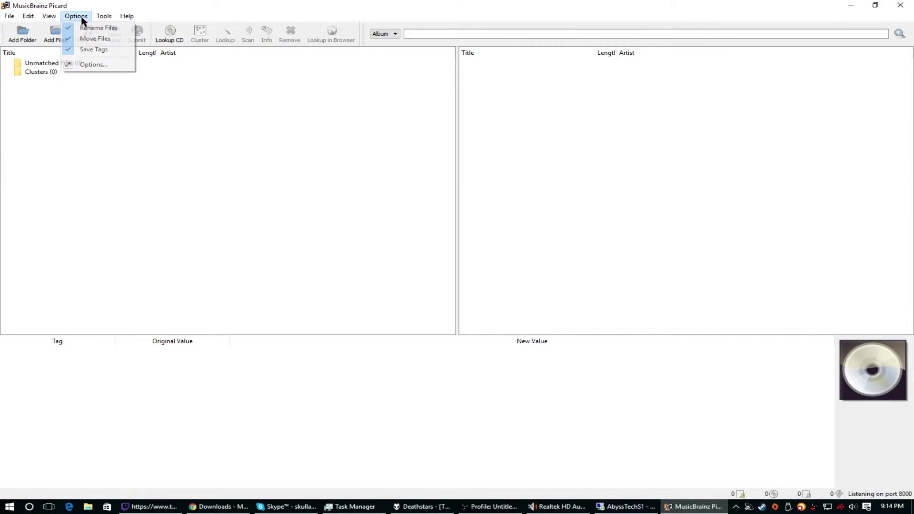
{"action": "left_click", "coordinate": [82, 64]}
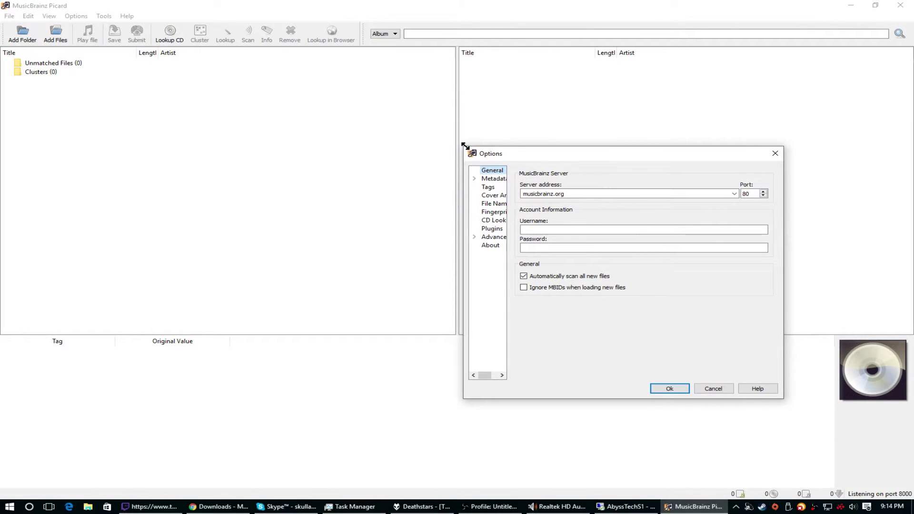
{"action": "left_click_drag", "start_coordinate": [466, 146], "coordinate": [93, 46]}
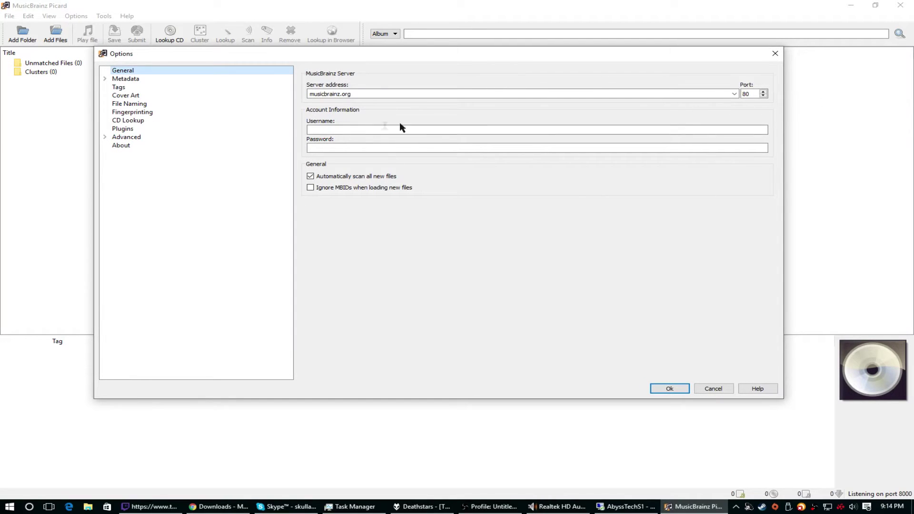
Review the Metadata settings, including Preferred Releases, Folksonomy Tags and Ratings, and the Tags and Cover Art settings
{"action": "left_click", "coordinate": [120, 80]}
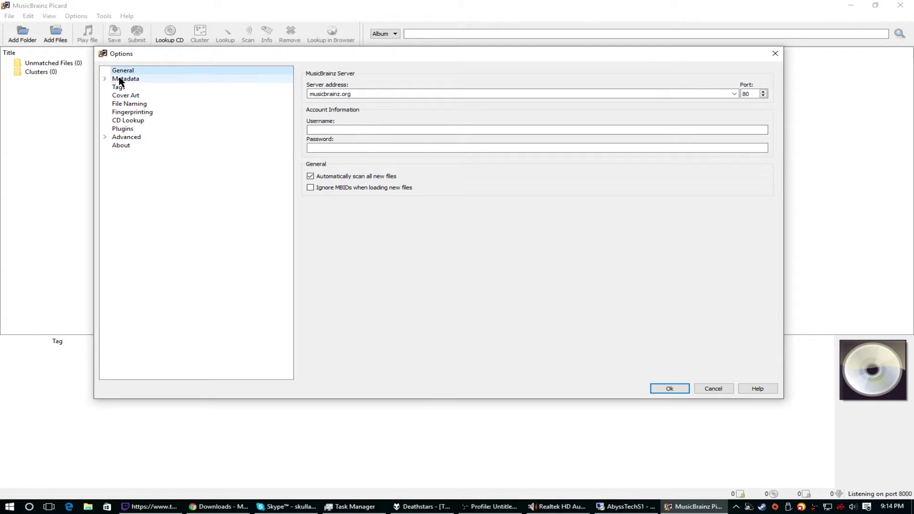
{"action": "left_click", "coordinate": [106, 78]}
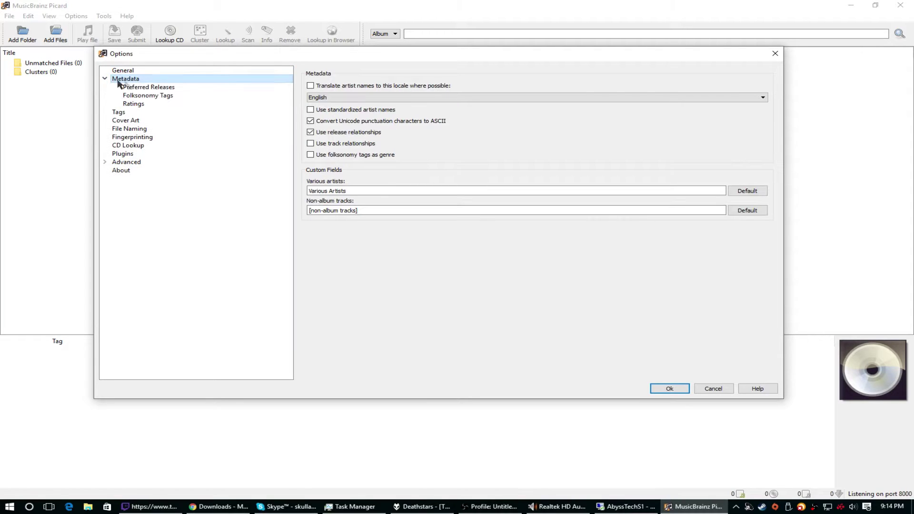
{"action": "left_click", "coordinate": [138, 87]}
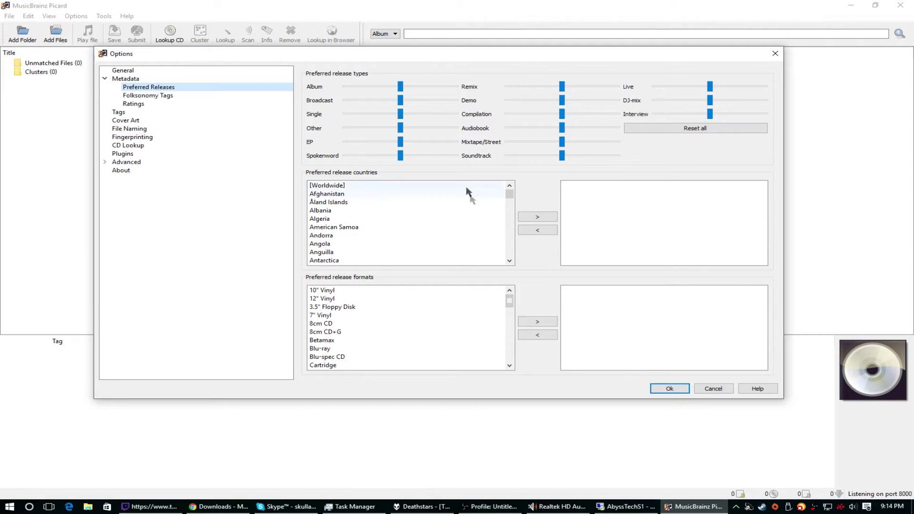
{"action": "left_click", "coordinate": [164, 96]}
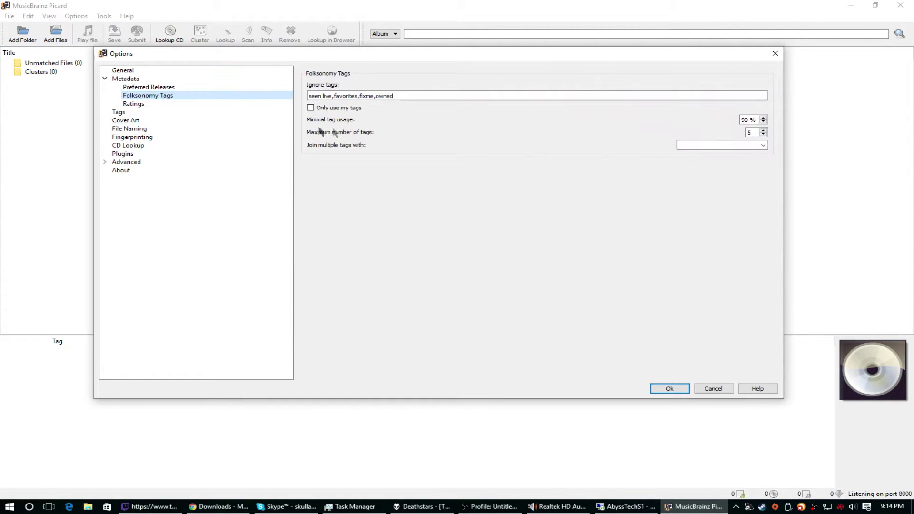
{"action": "left_click", "coordinate": [145, 106]}
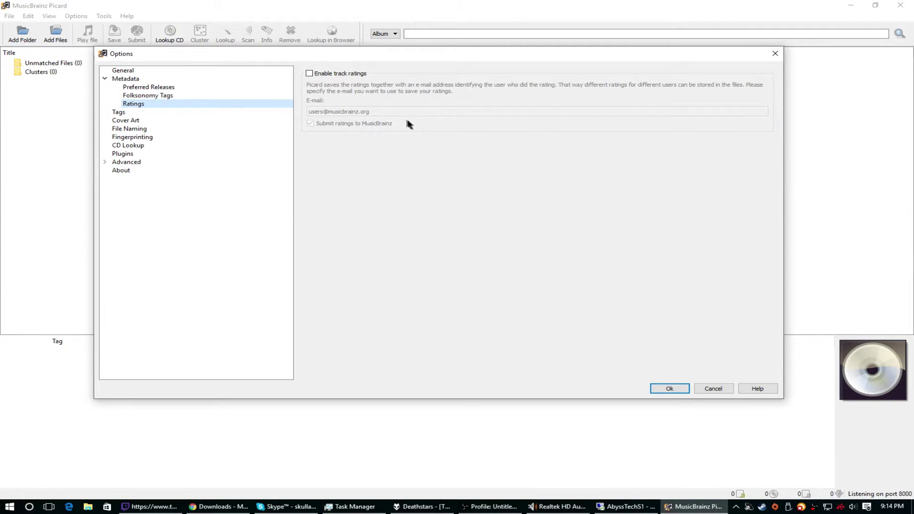
{"action": "left_click", "coordinate": [117, 113]}
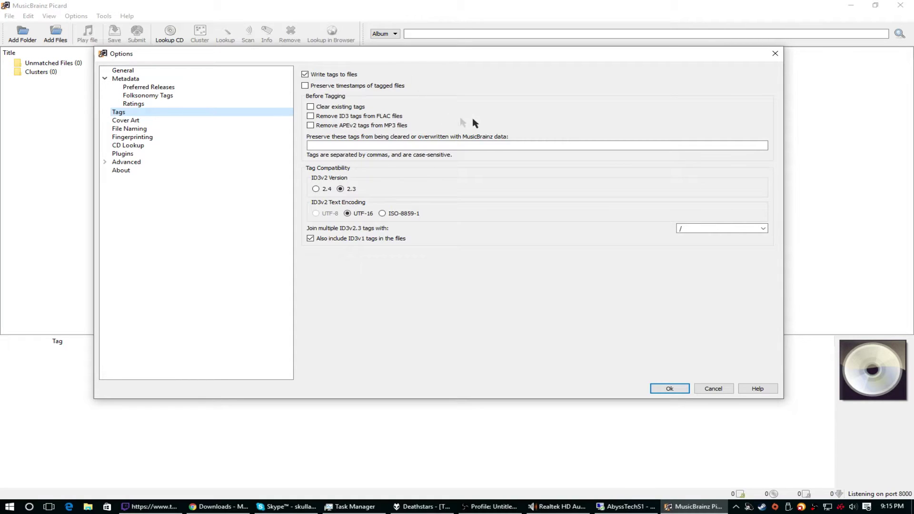
{"action": "left_click", "coordinate": [119, 121]}
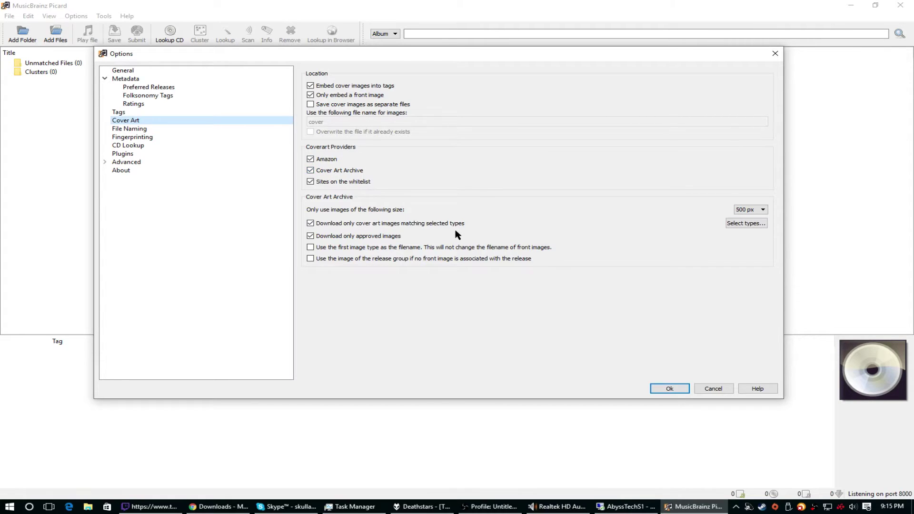
In the File Naming settings, set the directory for moving saved files to Z:\Blogging\2016\Music Brainz Picard\Sorted
{"action": "left_click", "coordinate": [143, 129]}
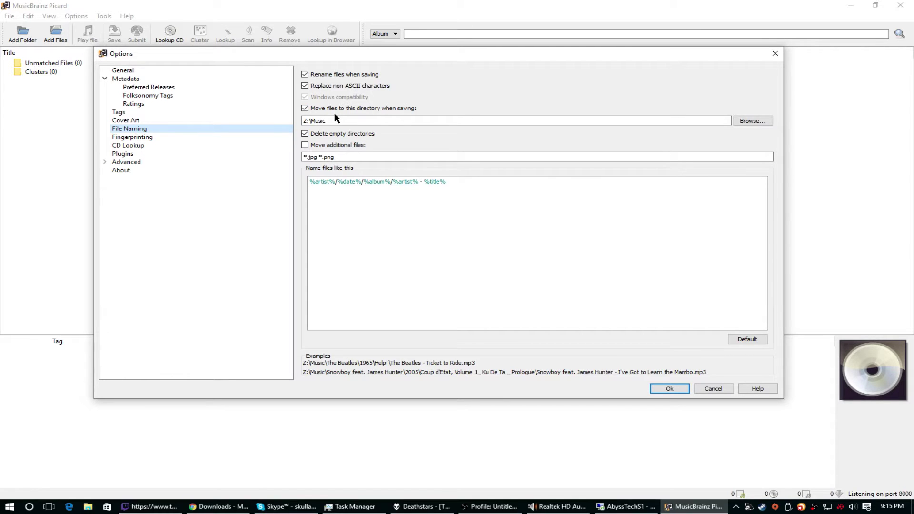
{"action": "left_click", "coordinate": [760, 123]}
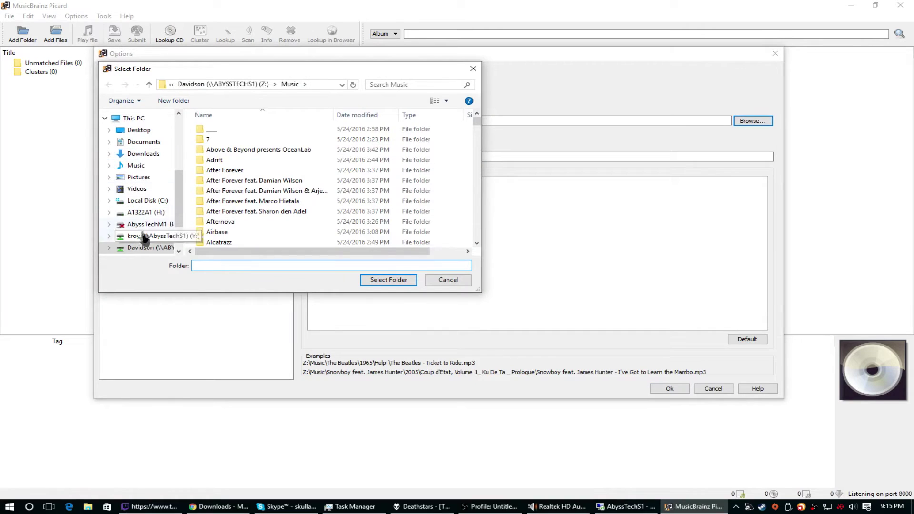
{"action": "left_click", "coordinate": [143, 247]}
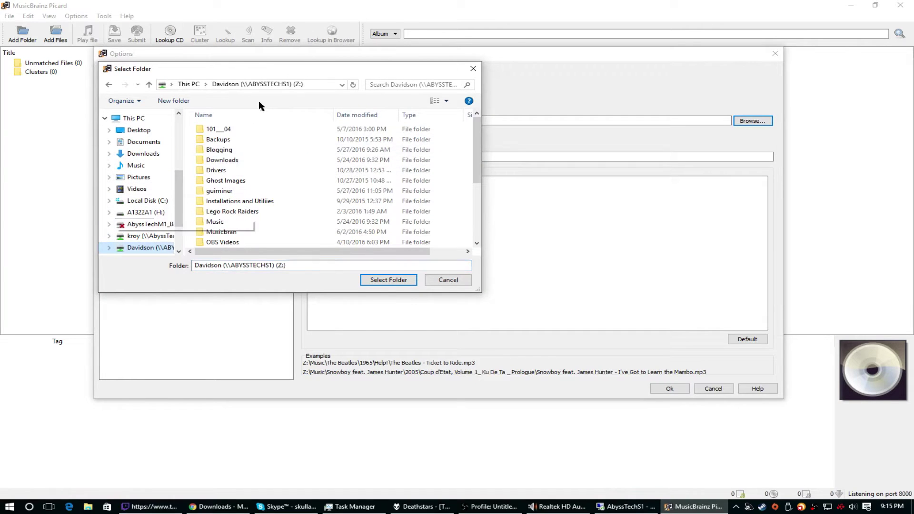
{"action": "double_click", "coordinate": [218, 150]}
{"action": "double_click", "coordinate": [228, 129]}
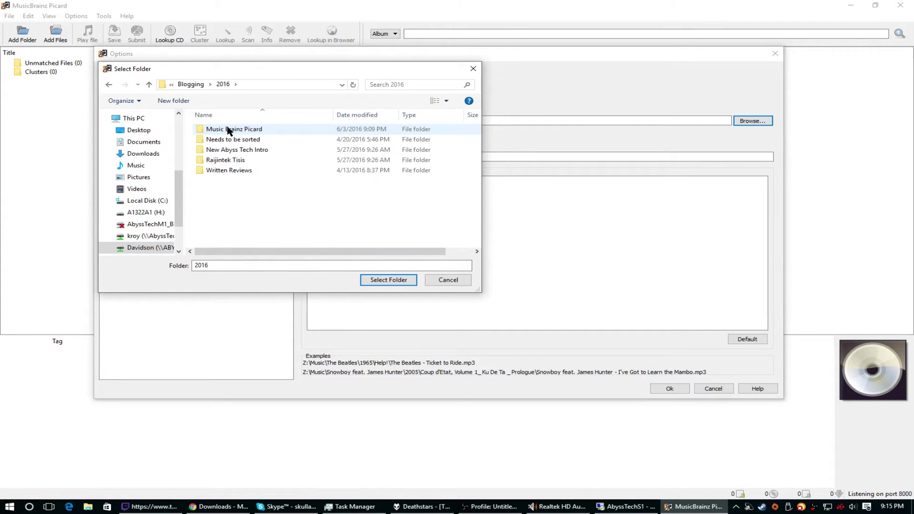
{"action": "double_click", "coordinate": [227, 129]}
{"action": "left_click", "coordinate": [233, 131]}
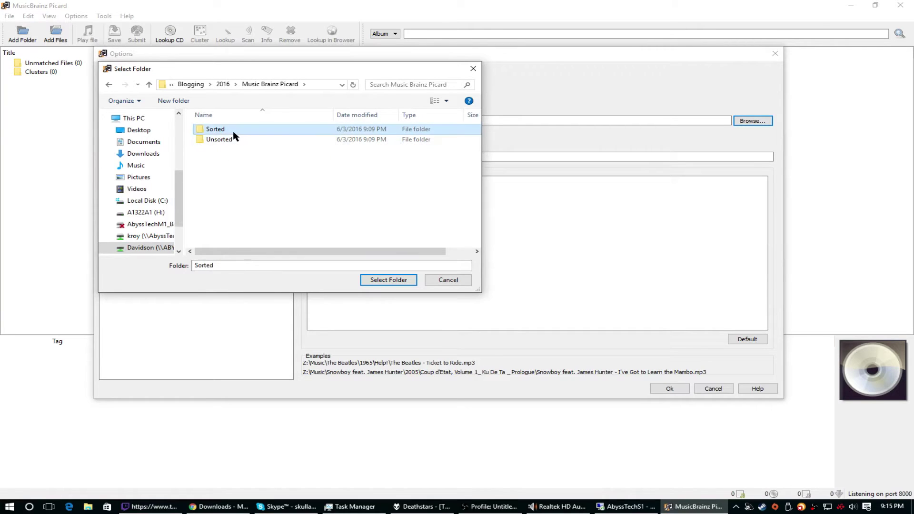
{"action": "double_click", "coordinate": [232, 131]}
{"action": "left_click", "coordinate": [389, 280]}
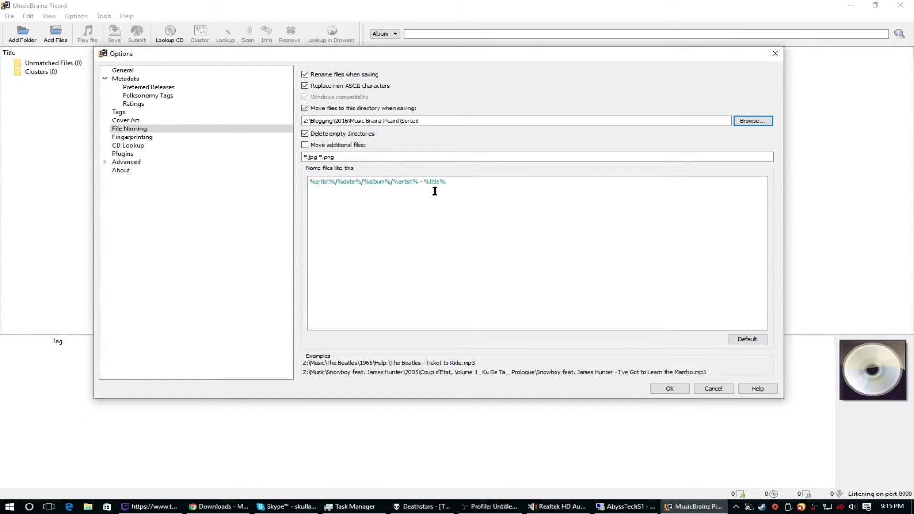
{"action": "left_click", "coordinate": [469, 187]}
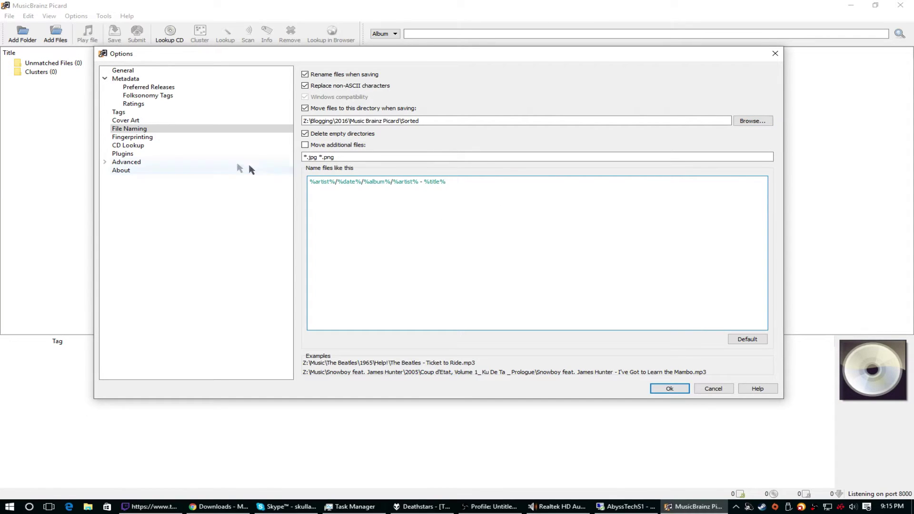
Review the Fingerprinting, CD Lookup and Plugins settings, the Advanced network, matching, scripting and user interface settings, and the About information
{"action": "left_click", "coordinate": [147, 138]}
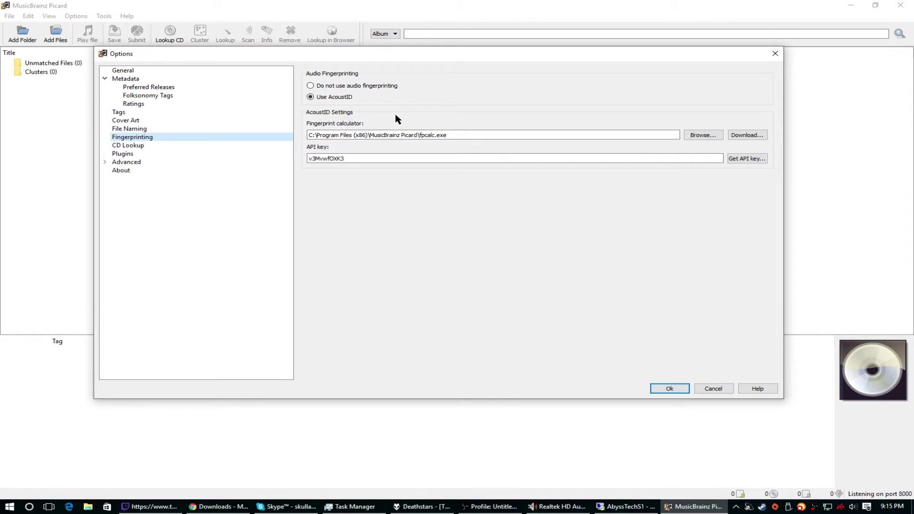
{"action": "left_click", "coordinate": [132, 147]}
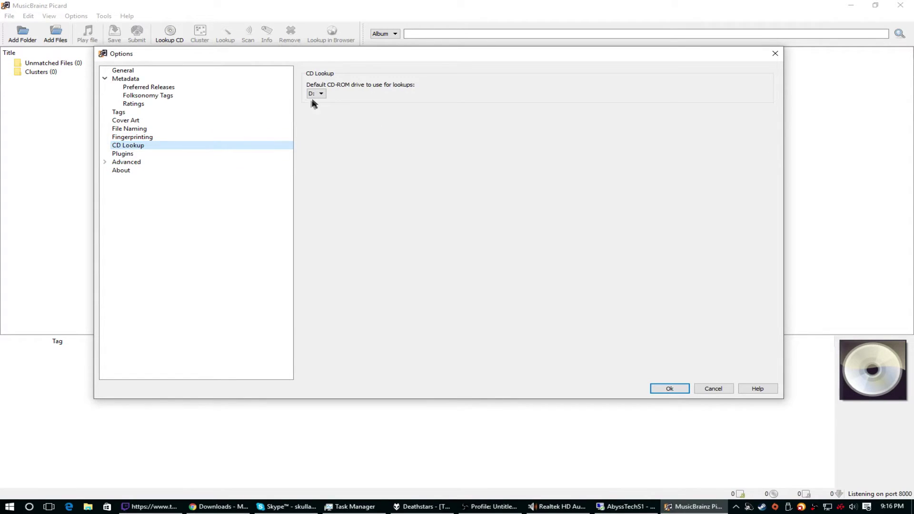
{"action": "left_click", "coordinate": [136, 154]}
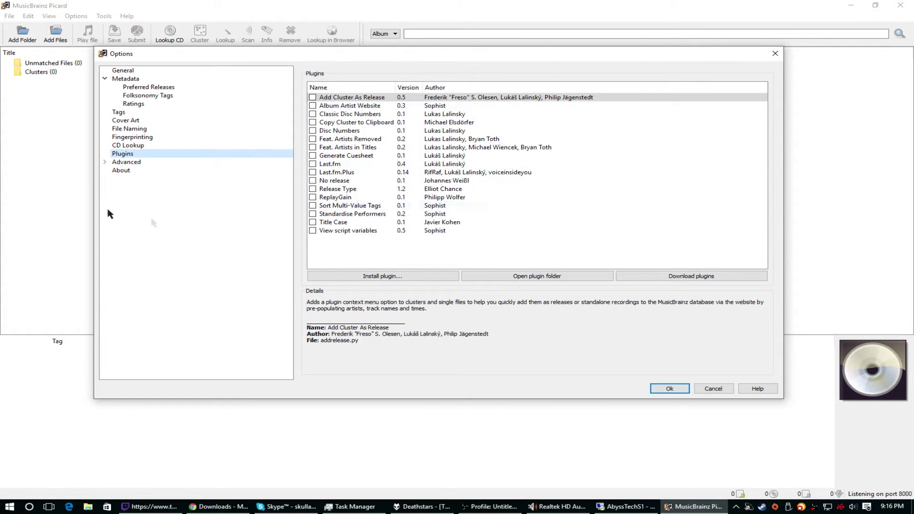
{"action": "left_click", "coordinate": [105, 162]}
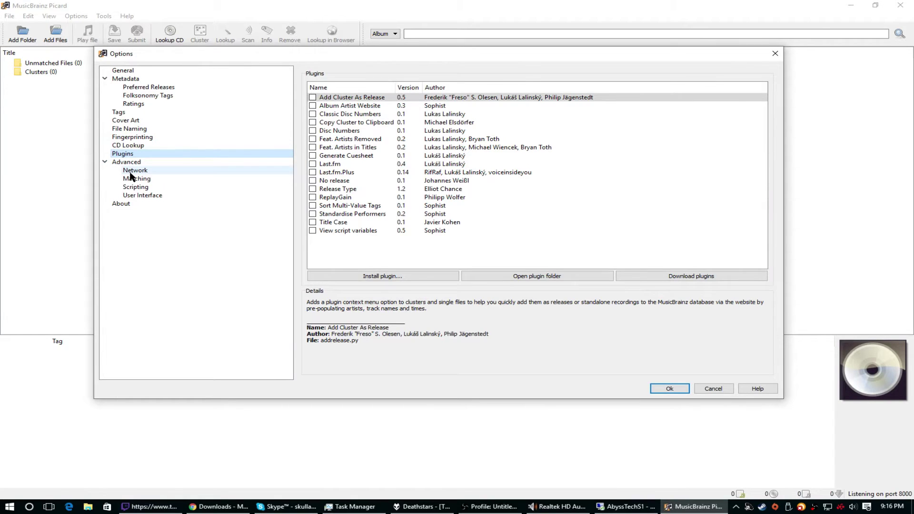
{"action": "left_click", "coordinate": [133, 171]}
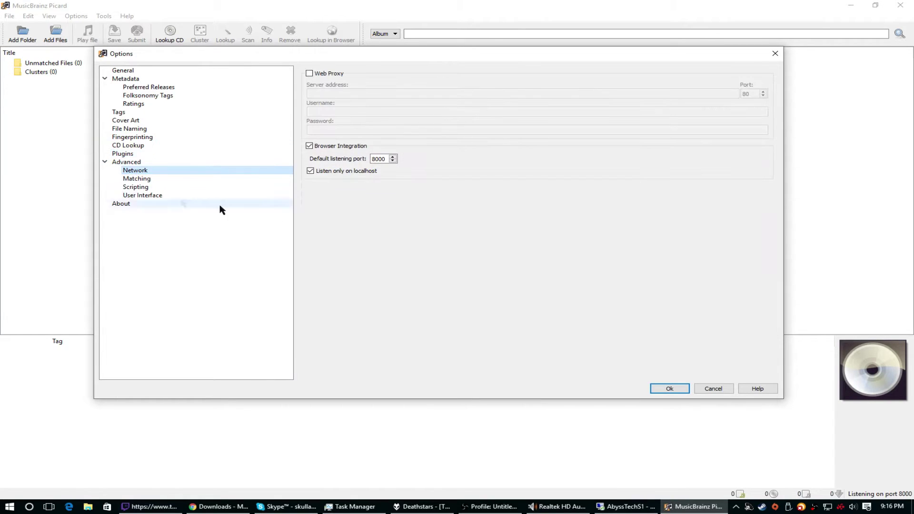
{"action": "left_click", "coordinate": [144, 181]}
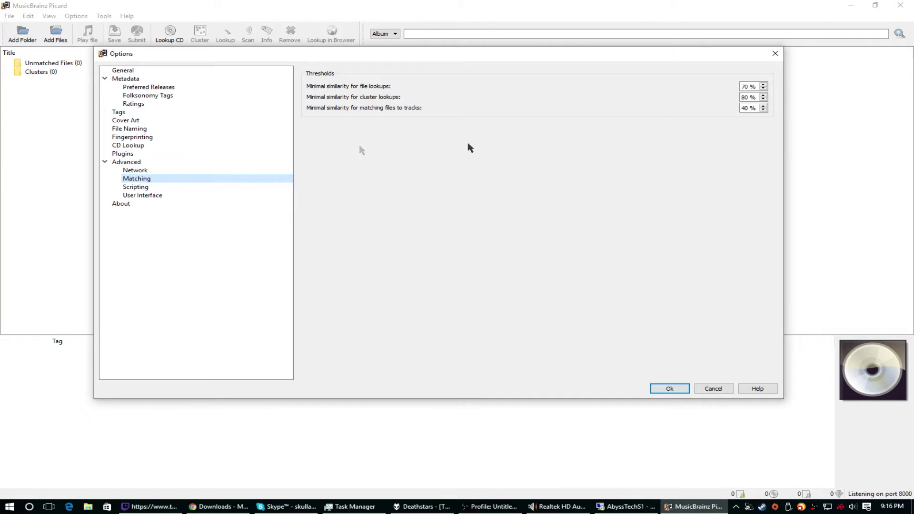
{"action": "left_click", "coordinate": [130, 188]}
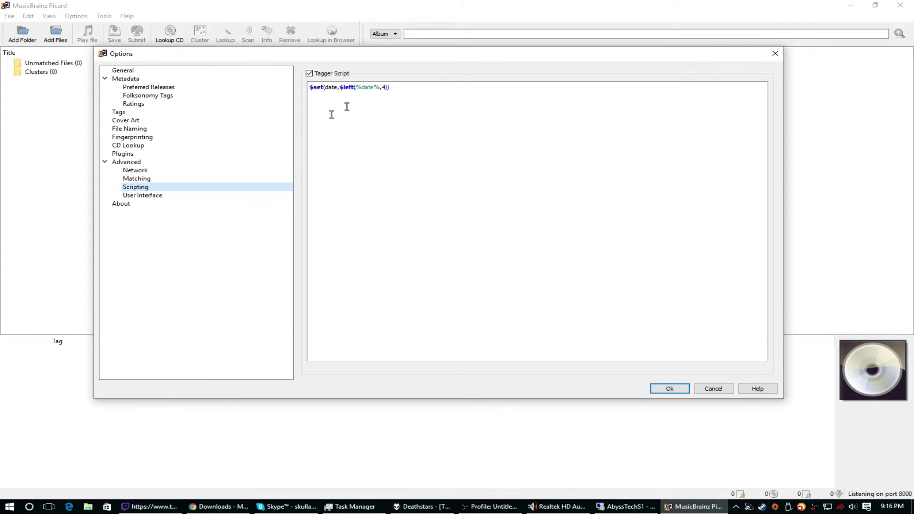
{"action": "left_click", "coordinate": [146, 195]}
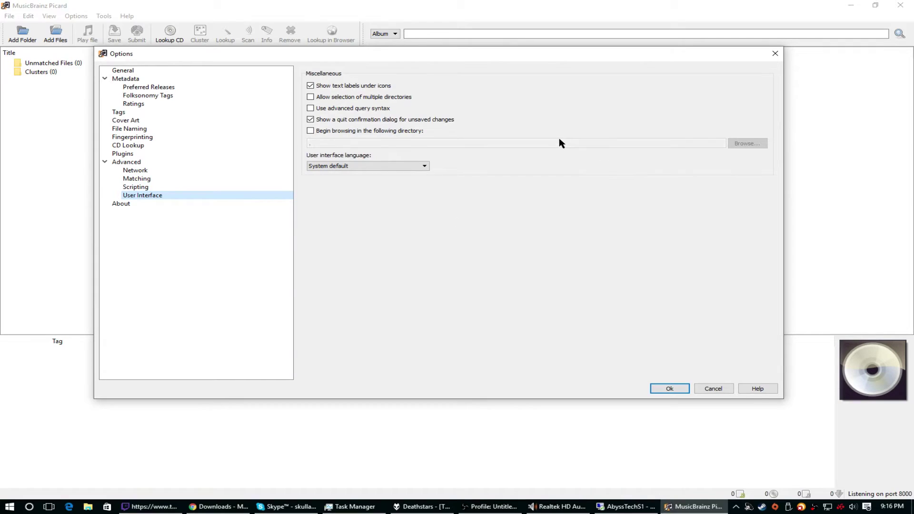
{"action": "left_click", "coordinate": [145, 206]}
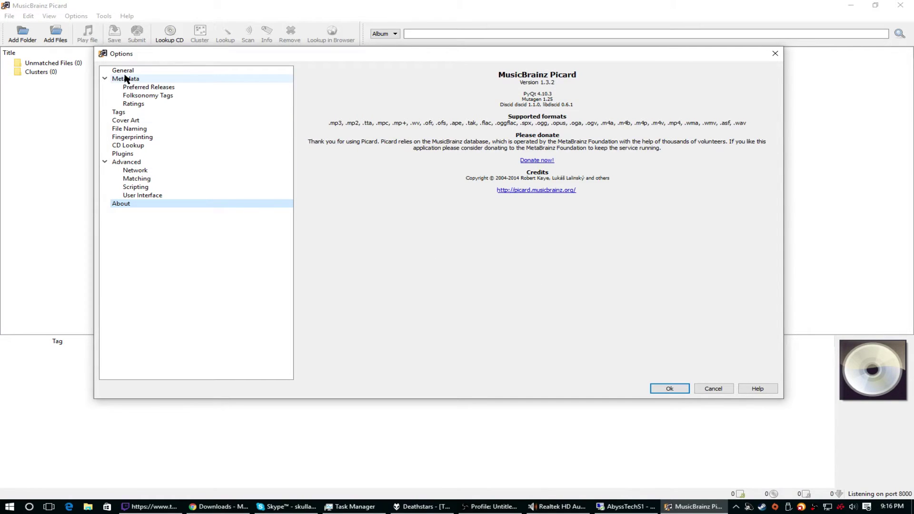
Recheck the matching thresholds, the tagger script and the file naming settings
{"action": "left_click", "coordinate": [130, 181]}
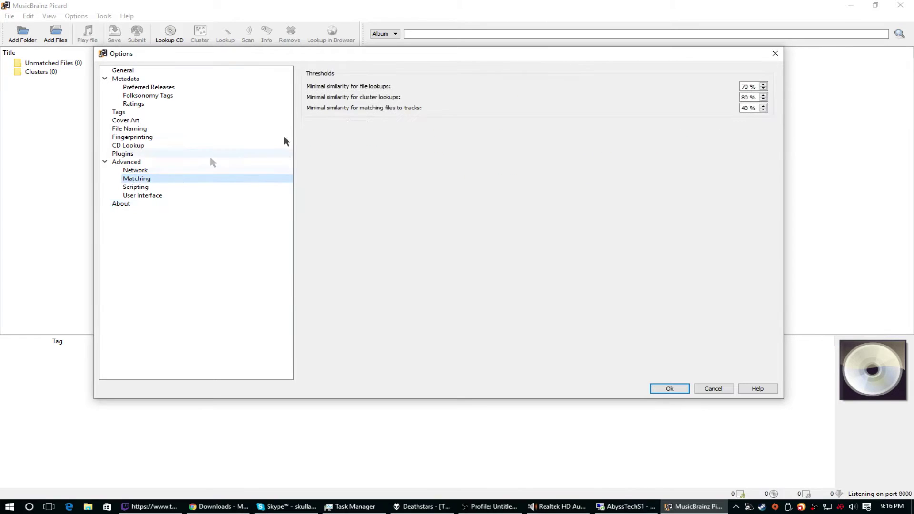
{"action": "left_click", "coordinate": [139, 188]}
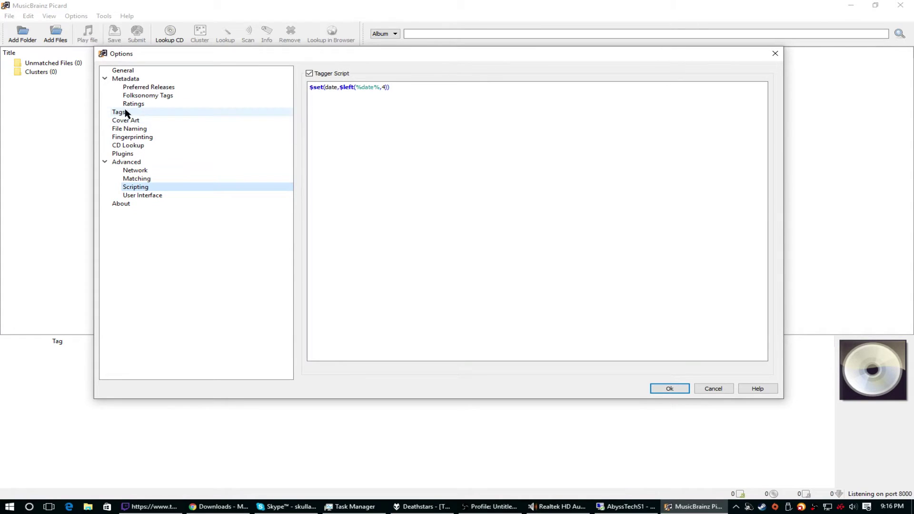
{"action": "left_click", "coordinate": [148, 128]}
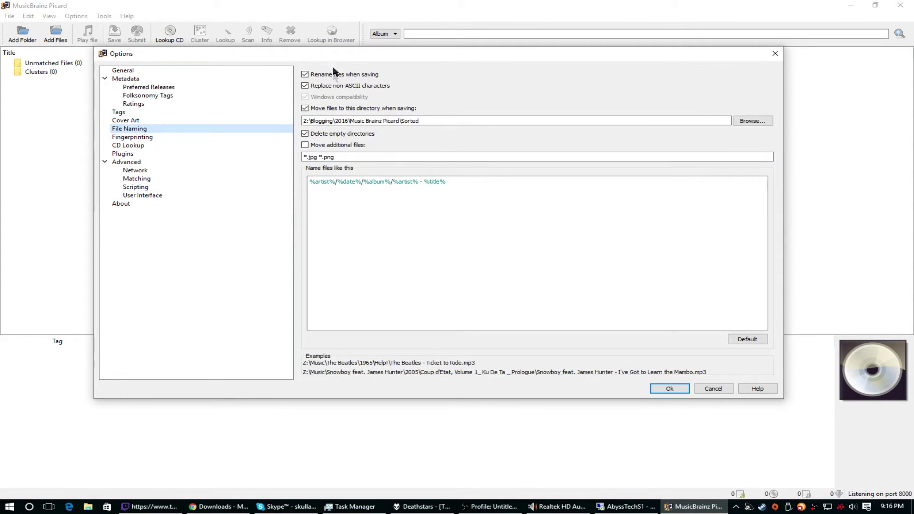
Check the Fingerprinting settings and save the options
{"action": "left_click", "coordinate": [143, 137]}
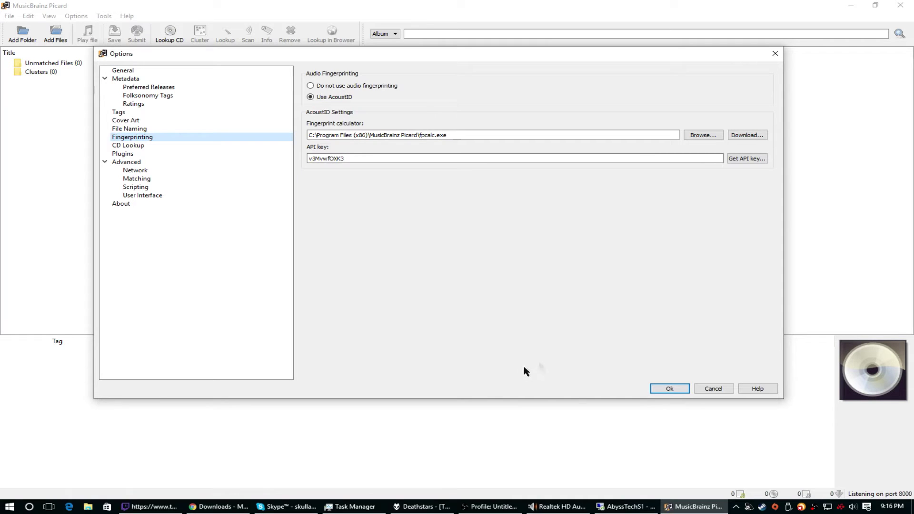
{"action": "left_click", "coordinate": [676, 389]}
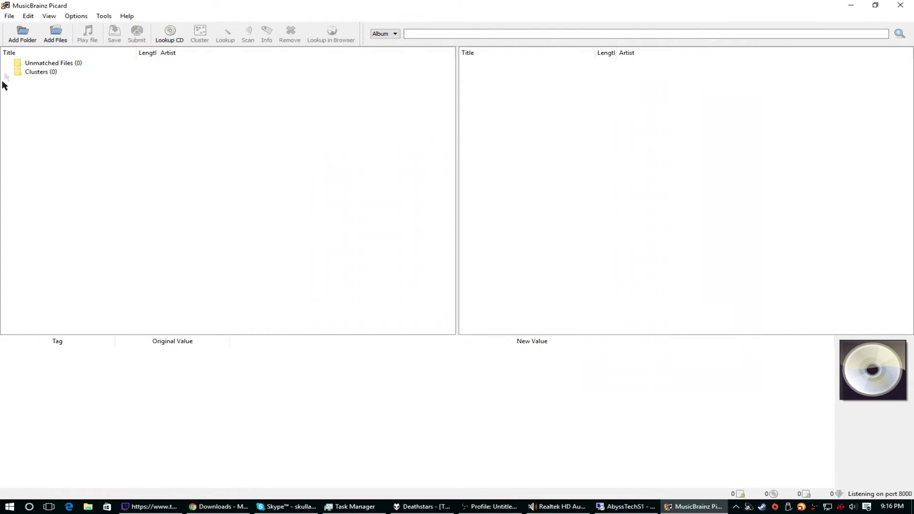
Add the Unsorted folder inside Music Brainz Picard as the source of music files to identify
{"action": "left_click", "coordinate": [23, 35]}
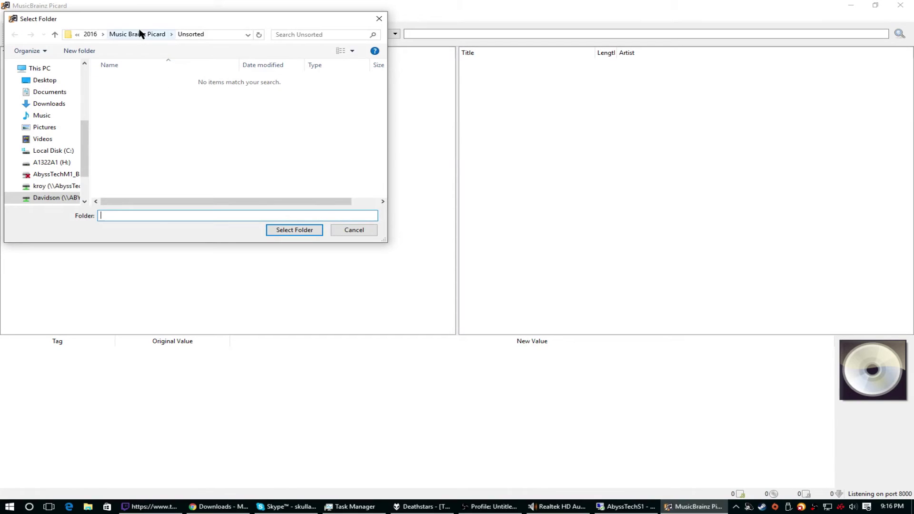
{"action": "left_click", "coordinate": [138, 34]}
{"action": "double_click", "coordinate": [130, 90]}
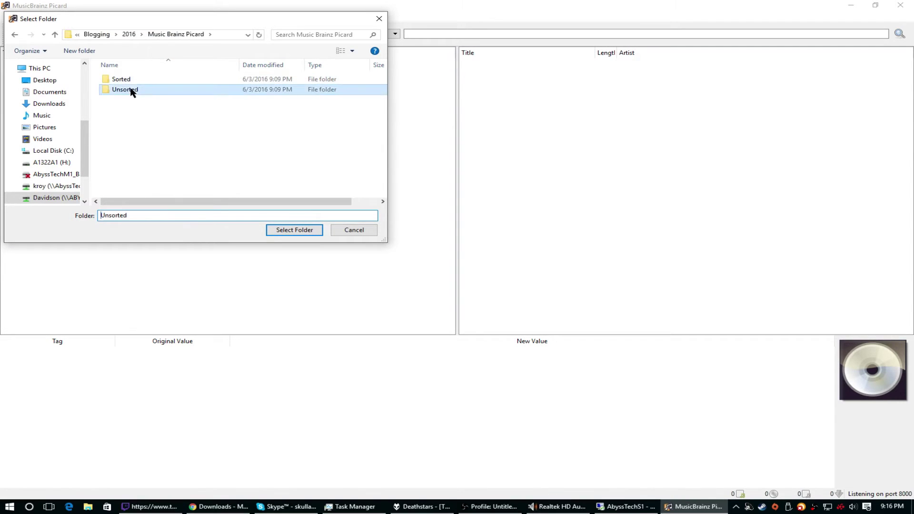
{"action": "left_click", "coordinate": [285, 231]}
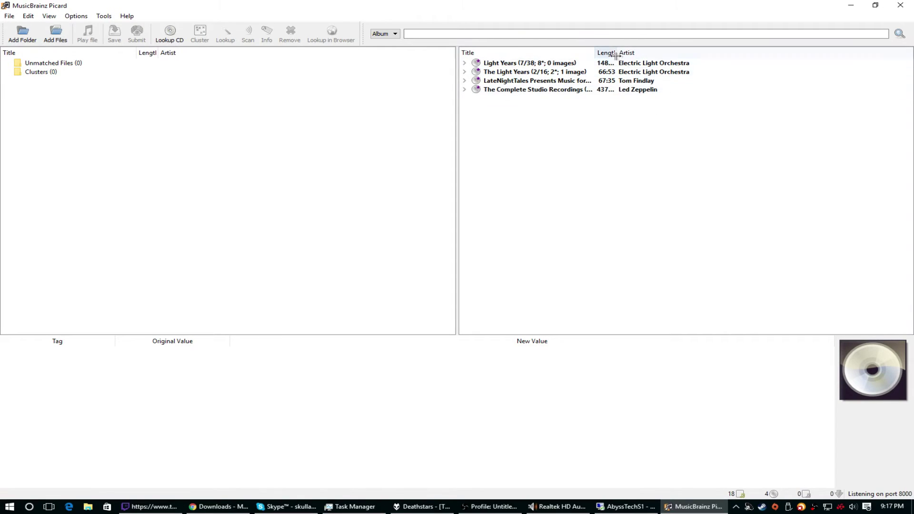
Widen the Length column of the matched albums, and save all four albums with their new tags
{"action": "left_click_drag", "start_coordinate": [614, 58], "coordinate": [701, 58]}
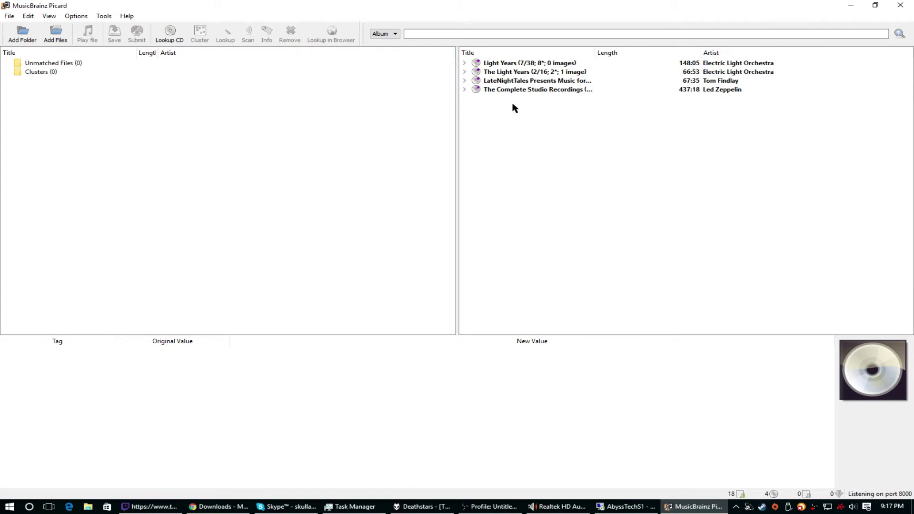
{"action": "left_click_drag", "start_coordinate": [508, 112], "coordinate": [525, 56]}
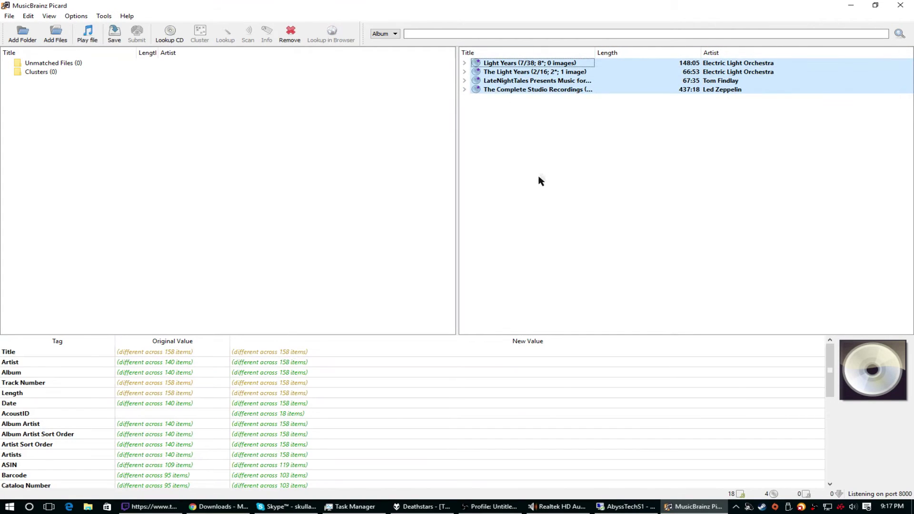
{"action": "left_click", "coordinate": [113, 42]}
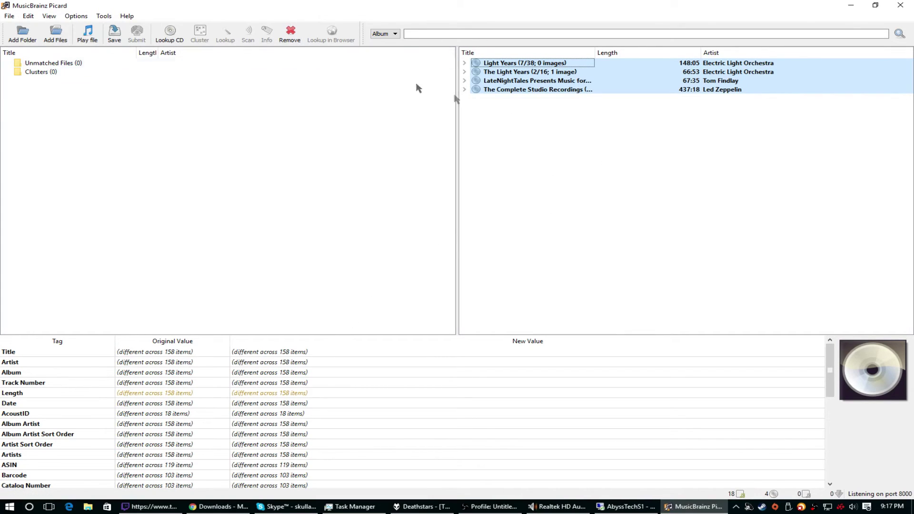
Refresh the album information of all four matched albums
{"action": "right_click", "coordinate": [522, 81]}
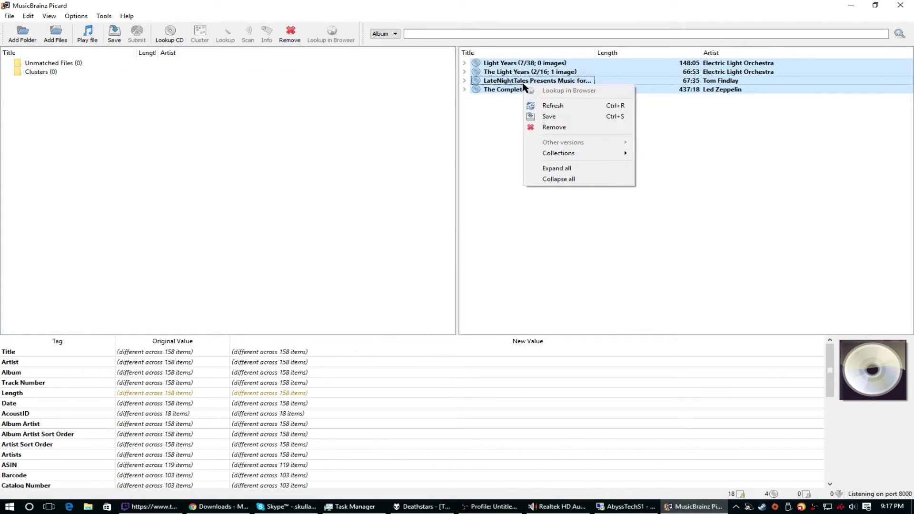
{"action": "left_click", "coordinate": [581, 111]}
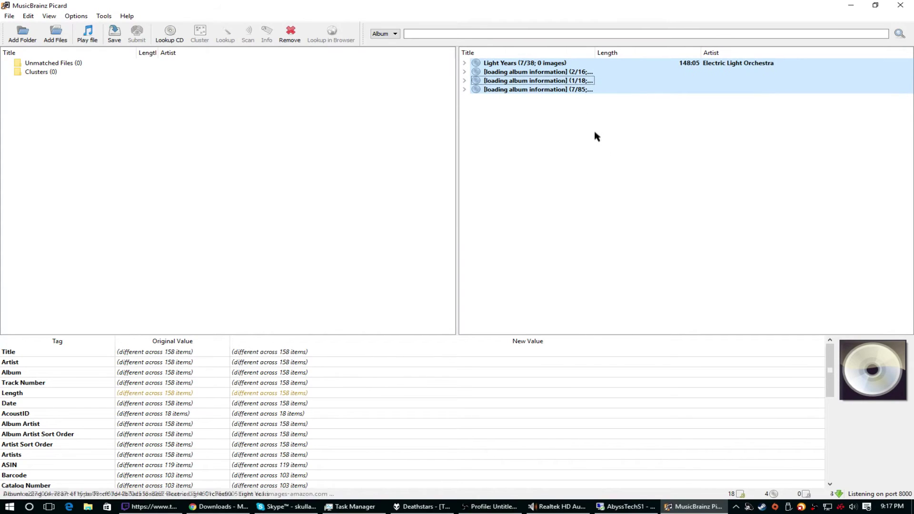
{"action": "right_click", "coordinate": [548, 85]}
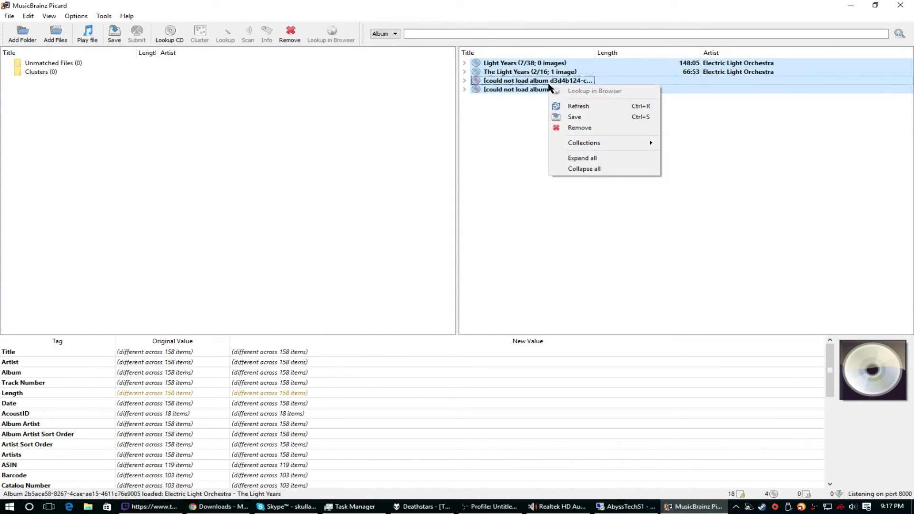
{"action": "left_click", "coordinate": [532, 153]}
Inspect the two albums that could not be loaded and view the album info errors of the first one
{"action": "left_click", "coordinate": [526, 82]}
{"action": "right_click", "coordinate": [525, 84]}
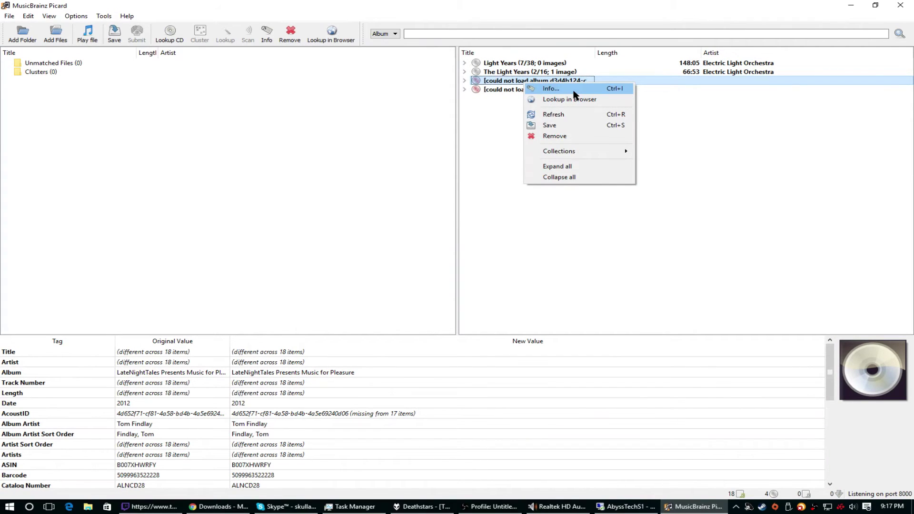
{"action": "left_click", "coordinate": [516, 200]}
{"action": "left_click", "coordinate": [534, 90]}
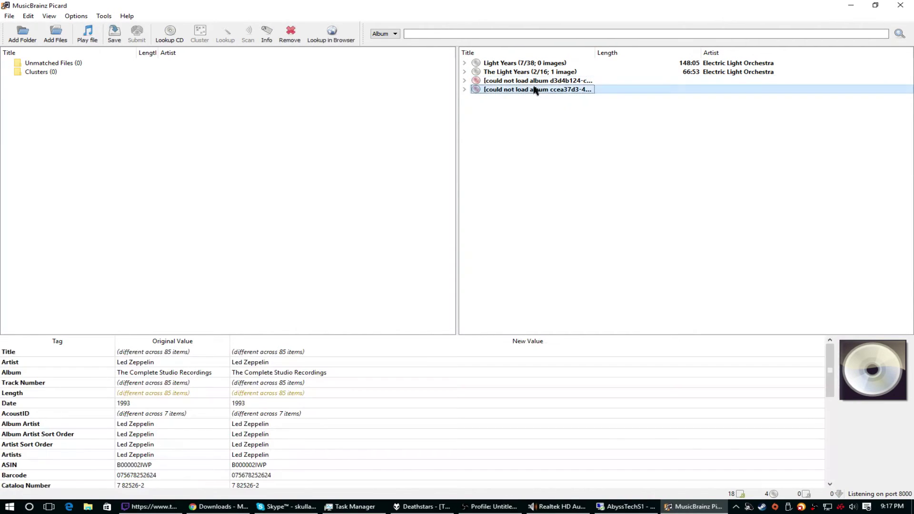
{"action": "left_click", "coordinate": [537, 82], "text": "ctrl"}
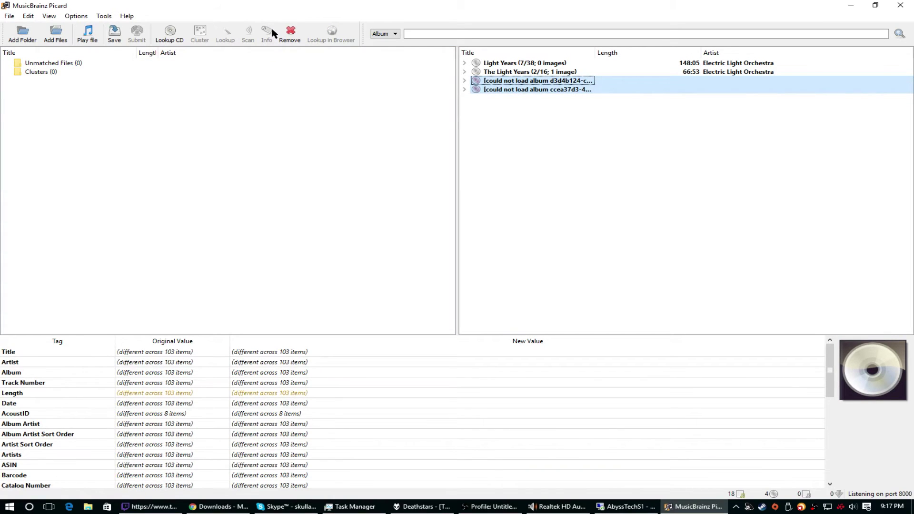
{"action": "left_click", "coordinate": [505, 72]}
{"action": "left_click", "coordinate": [508, 81]}
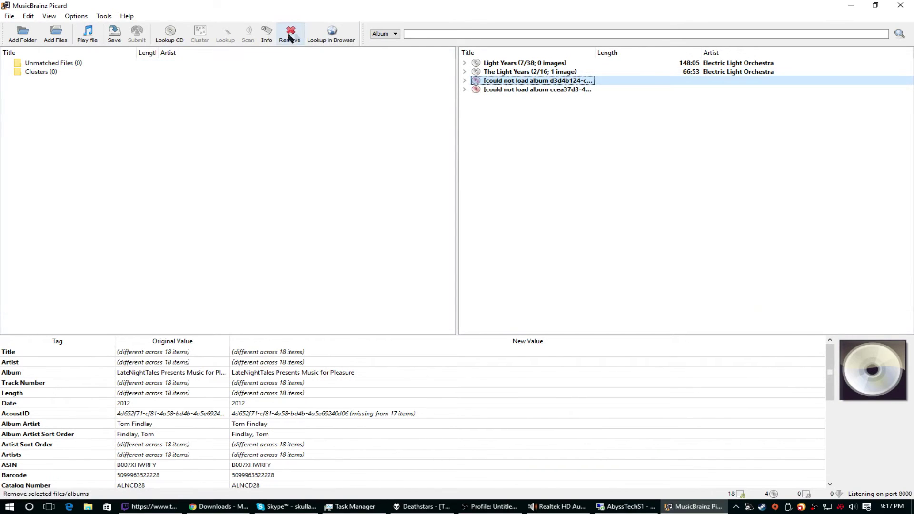
{"action": "left_click", "coordinate": [260, 41]}
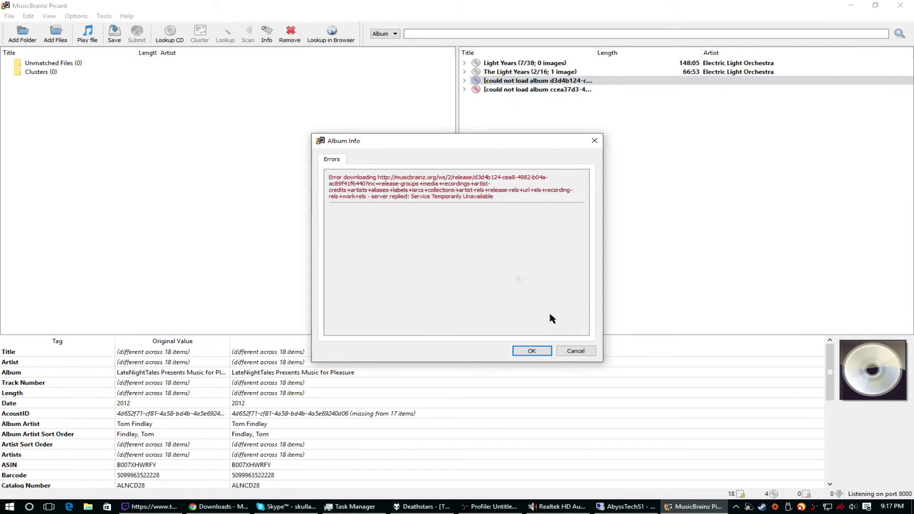
{"action": "left_click", "coordinate": [576, 351]}
Refresh the album information of the two albums that could not be loaded
{"action": "left_click", "coordinate": [527, 89]}
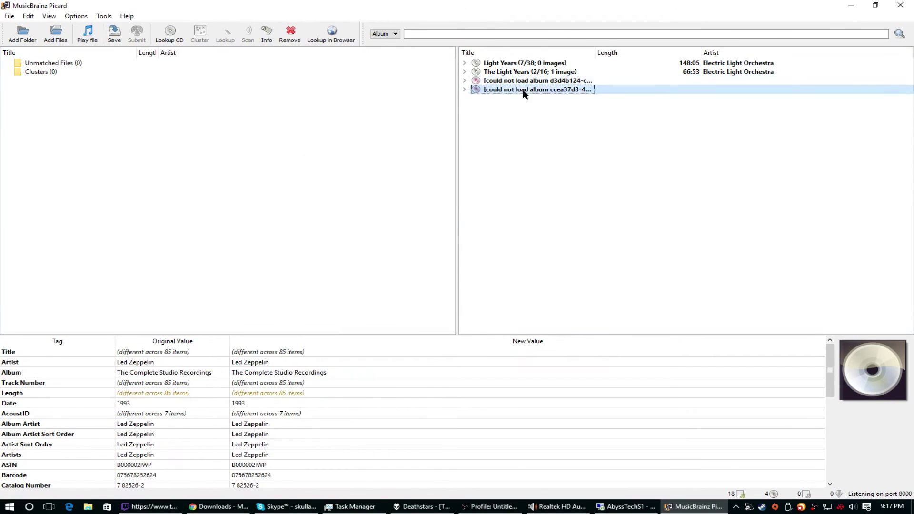
{"action": "left_click", "coordinate": [527, 83], "text": "ctrl"}
{"action": "right_click", "coordinate": [525, 85]}
{"action": "left_click", "coordinate": [550, 103]}
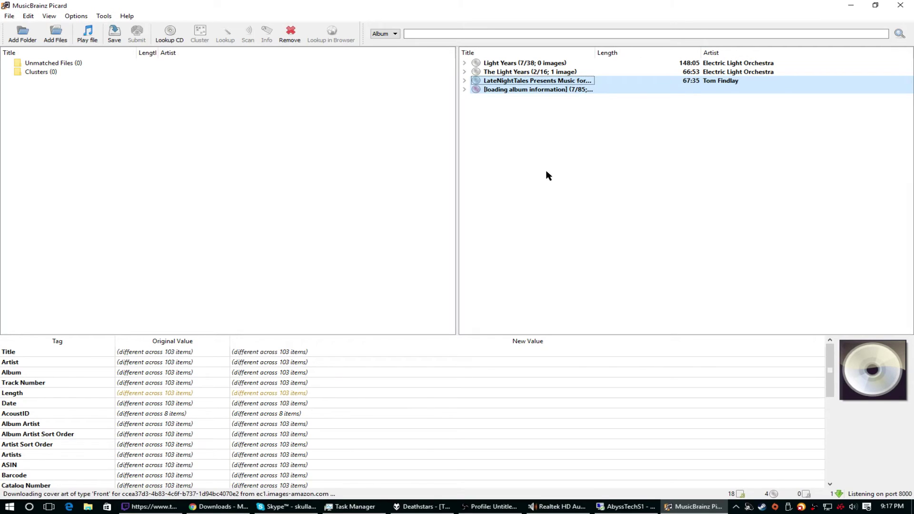
Extend the selection to all four albums, including Light Years and The Light Years, and save them again
{"action": "left_click", "coordinate": [524, 71], "text": "ctrl"}
{"action": "left_click", "coordinate": [524, 63], "text": "ctrl"}
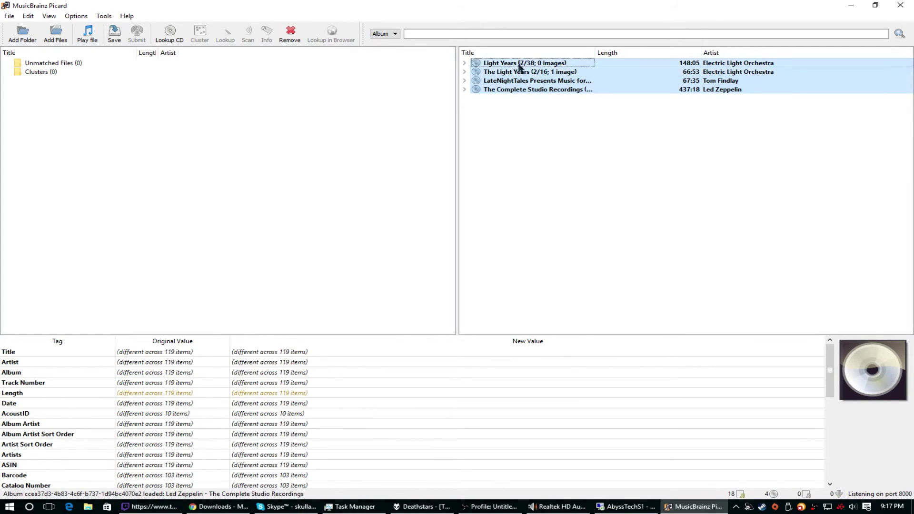
{"action": "right_click", "coordinate": [519, 73]}
{"action": "left_click", "coordinate": [550, 111]}
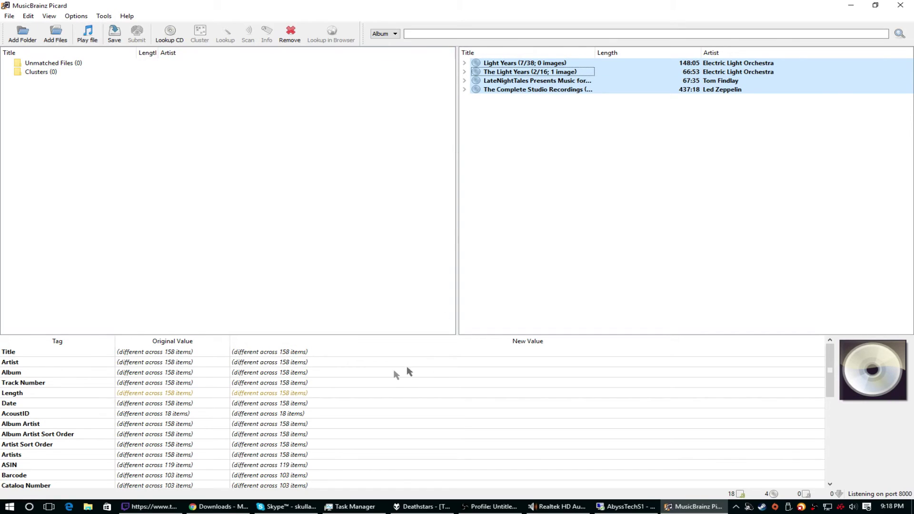
Switch to File Explorer and open the folder Z:\Blogging\2016\Music Brainz Picard\Sorted
{"action": "left_click", "coordinate": [87, 507]}
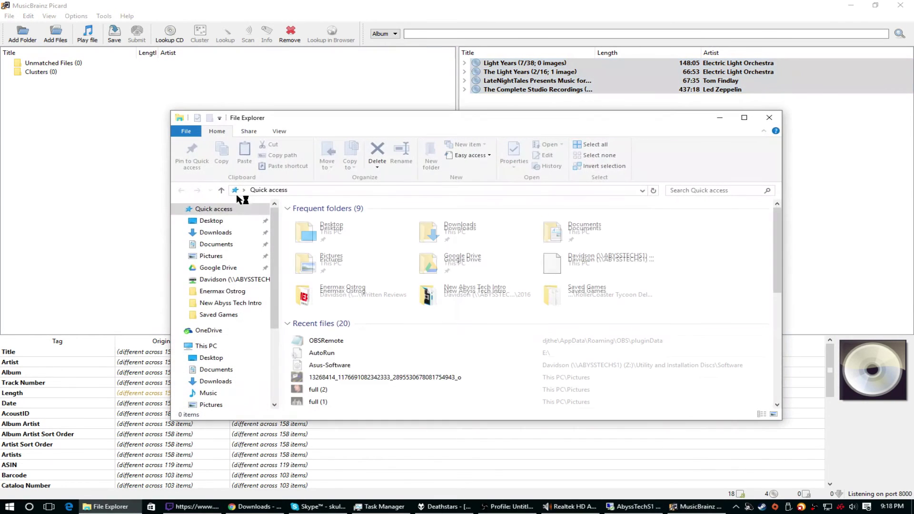
{"action": "left_click", "coordinate": [232, 291]}
{"action": "left_click", "coordinate": [230, 279]}
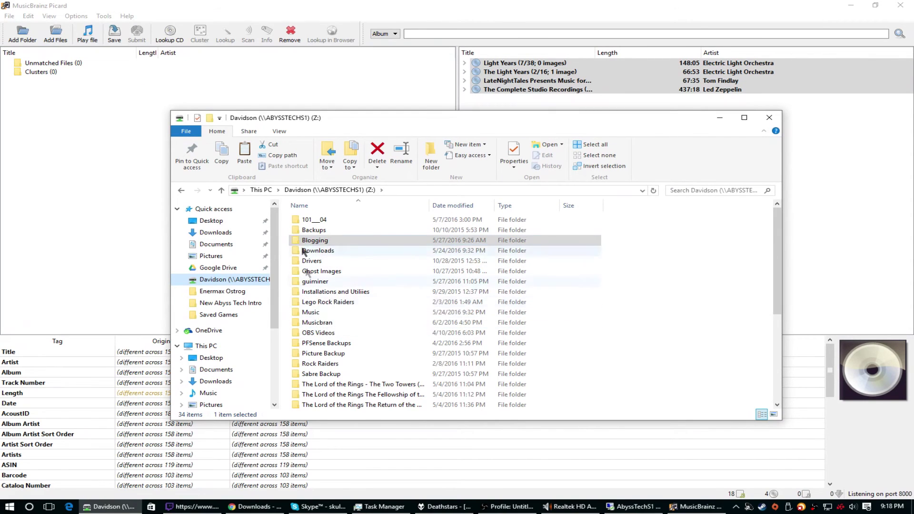
{"action": "double_click", "coordinate": [307, 231]}
{"action": "key", "text": "BackSpace"}
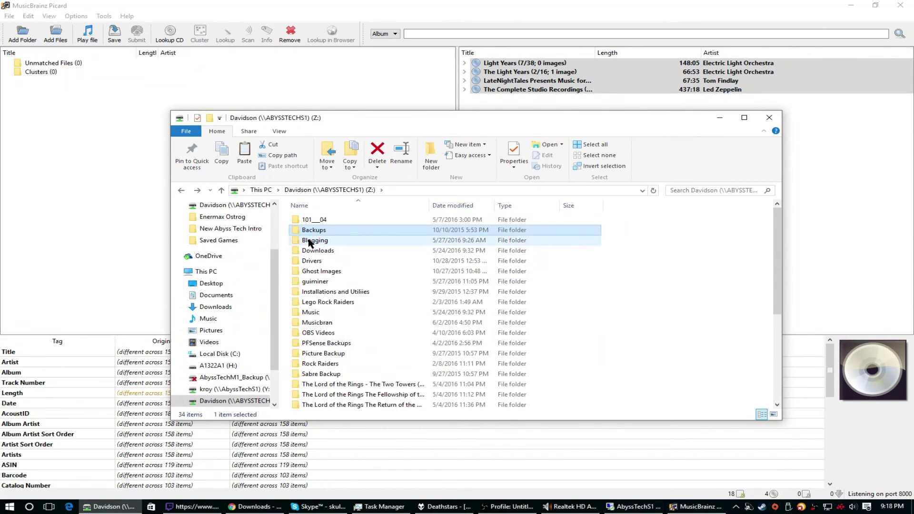
{"action": "double_click", "coordinate": [310, 240]}
{"action": "double_click", "coordinate": [315, 219]}
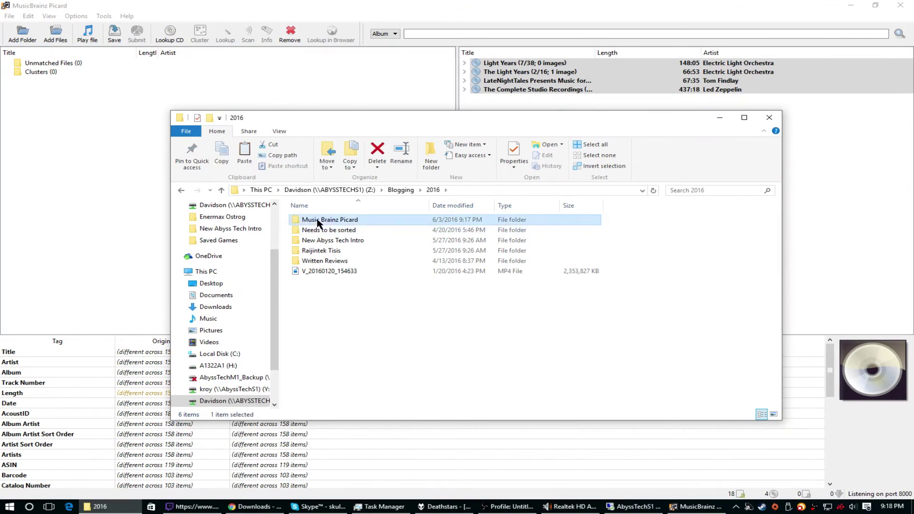
{"action": "double_click", "coordinate": [308, 220]}
{"action": "double_click", "coordinate": [323, 219]}
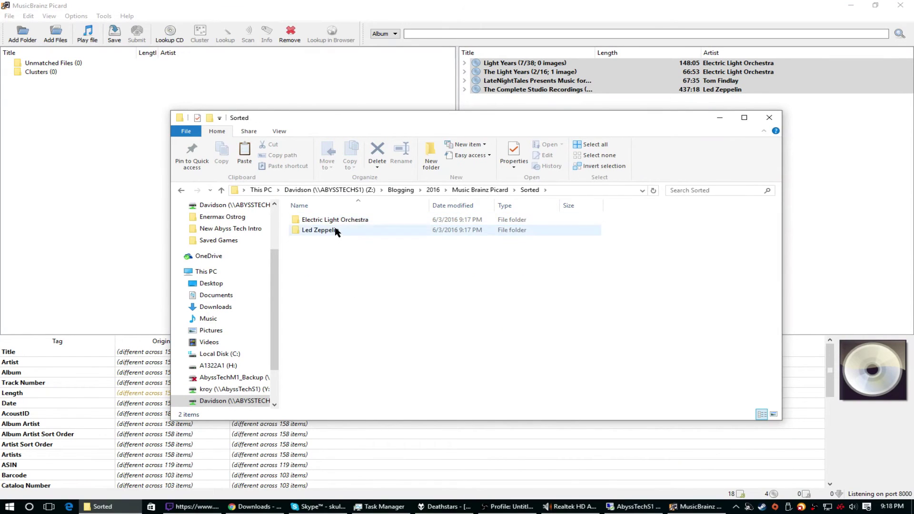
Check the sorted songs in Led Zeppelin\1993\The Complete Studio Recordings and return to the Sorted folder
{"action": "double_click", "coordinate": [322, 230]}
{"action": "double_click", "coordinate": [332, 220]}
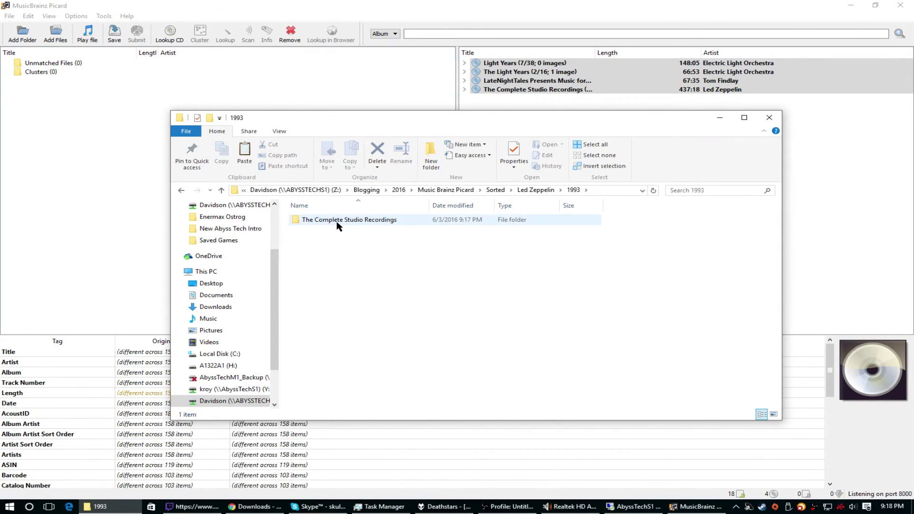
{"action": "double_click", "coordinate": [332, 220]}
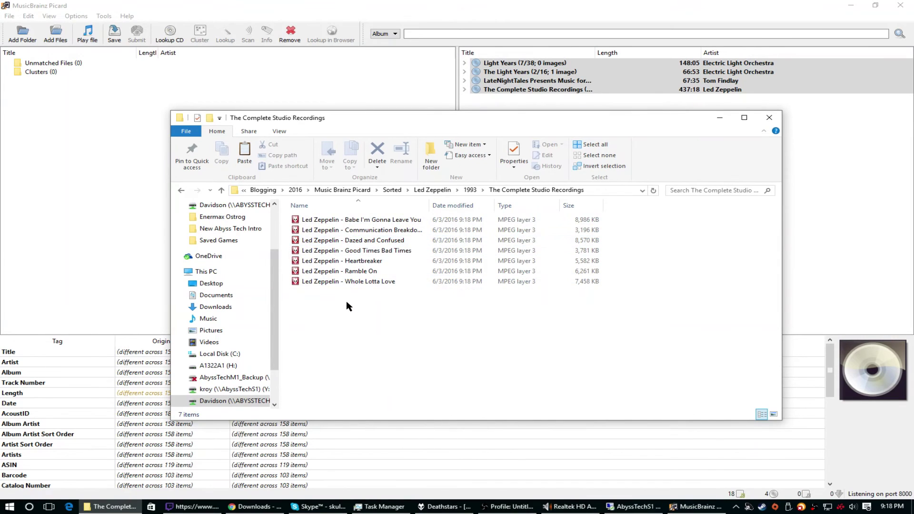
{"action": "key", "text": "BackSpace"}
{"action": "key", "text": "BackSpace"}
{"action": "key", "text": "BackSpace"}
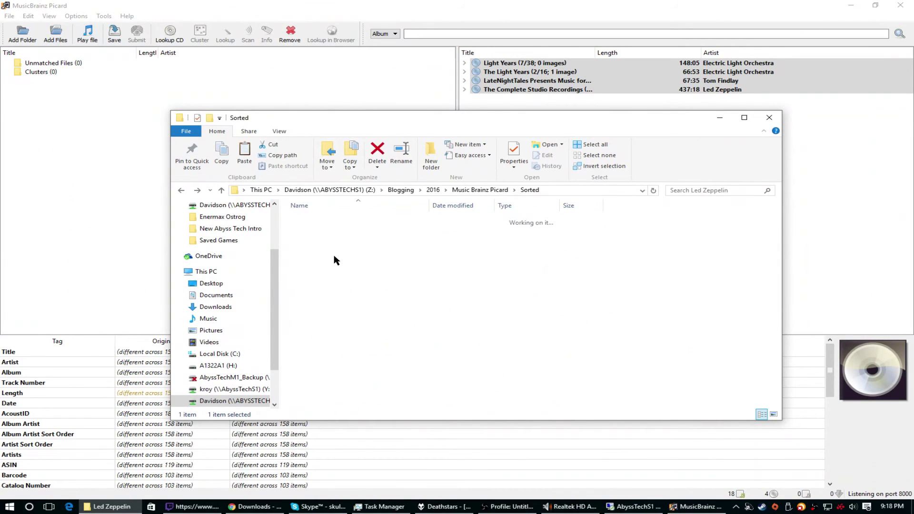
Check the Electric Light Orchestra folder, including its 1985 and 1997 subfolders, and return to the Music Brainz Picard folder
{"action": "double_click", "coordinate": [339, 219]}
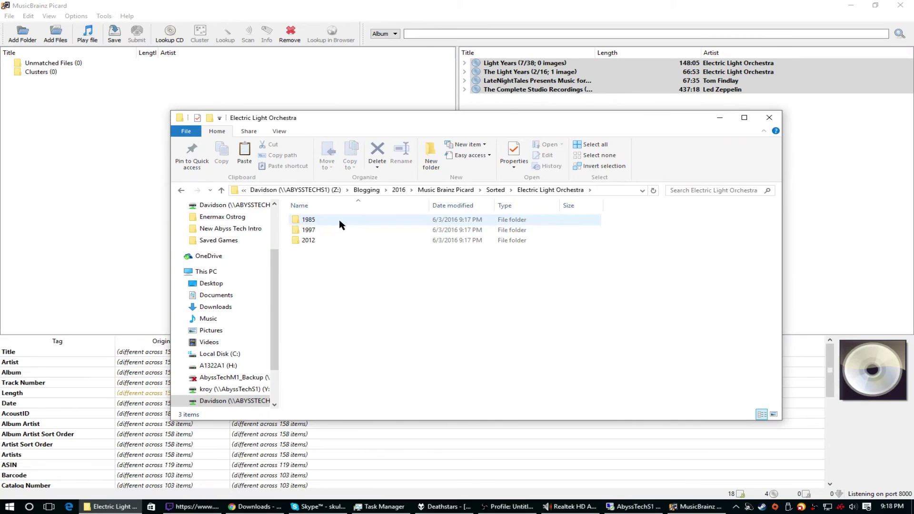
{"action": "double_click", "coordinate": [339, 220]}
{"action": "double_click", "coordinate": [344, 221]}
{"action": "key", "text": "BackSpace"}
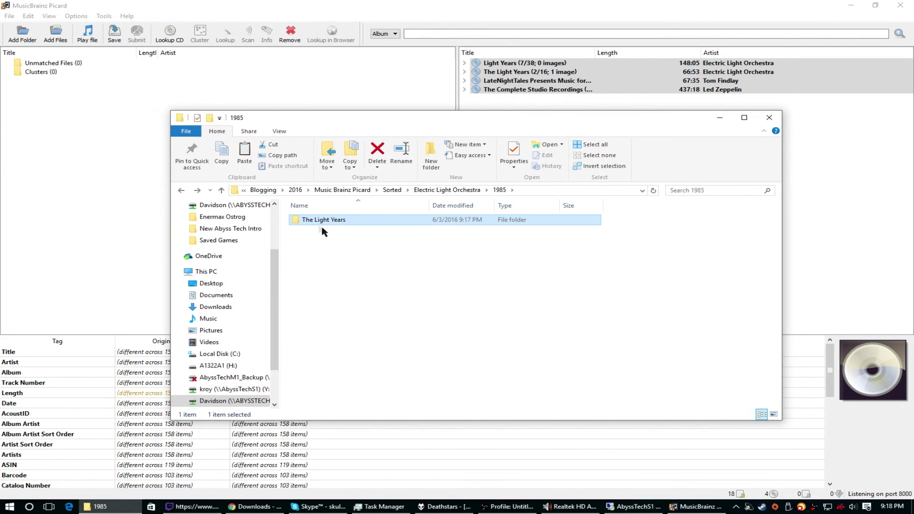
{"action": "key", "text": "BackSpace"}
{"action": "double_click", "coordinate": [316, 226]}
{"action": "key", "text": "BackSpace"}
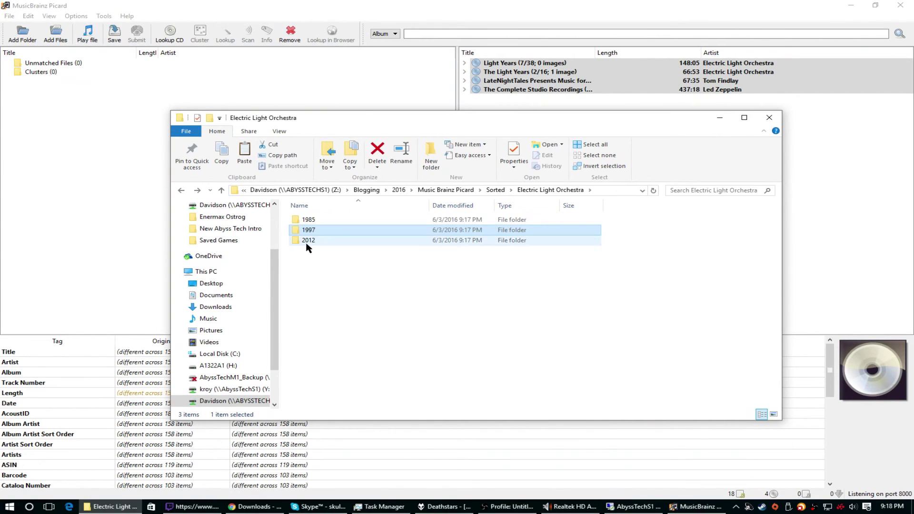
{"action": "key", "text": "BackSpace"}
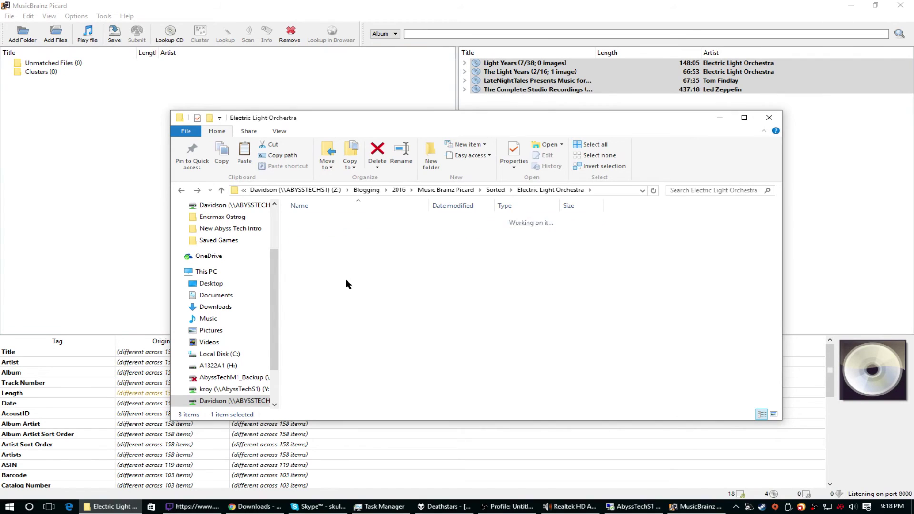
{"action": "double_click", "coordinate": [312, 225]}
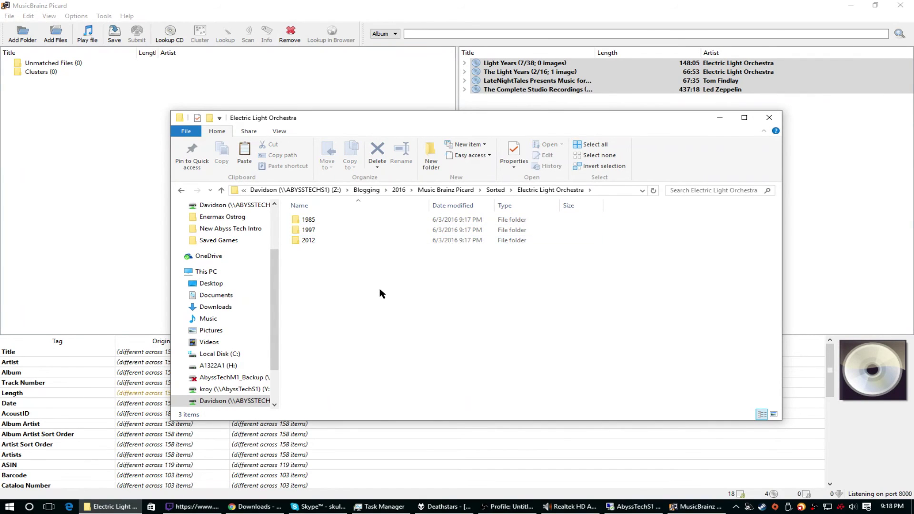
{"action": "key", "text": "BackSpace"}
{"action": "key", "text": "BackSpace"}
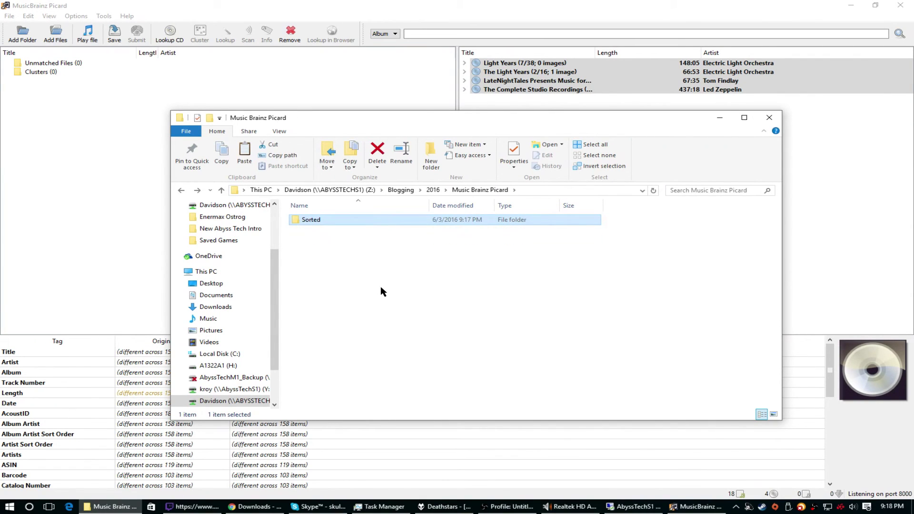